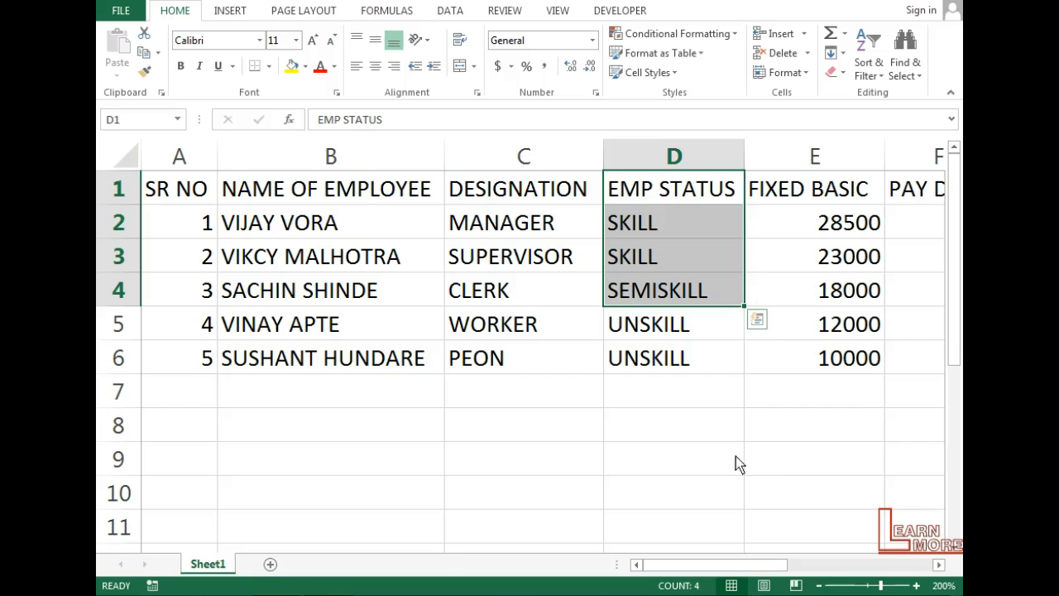
# Review the SR NO, NAME OF EMPLOYEE, DESIGNATION and EMP STATUS columns of the employee table
pyautogui.click(371, 263)
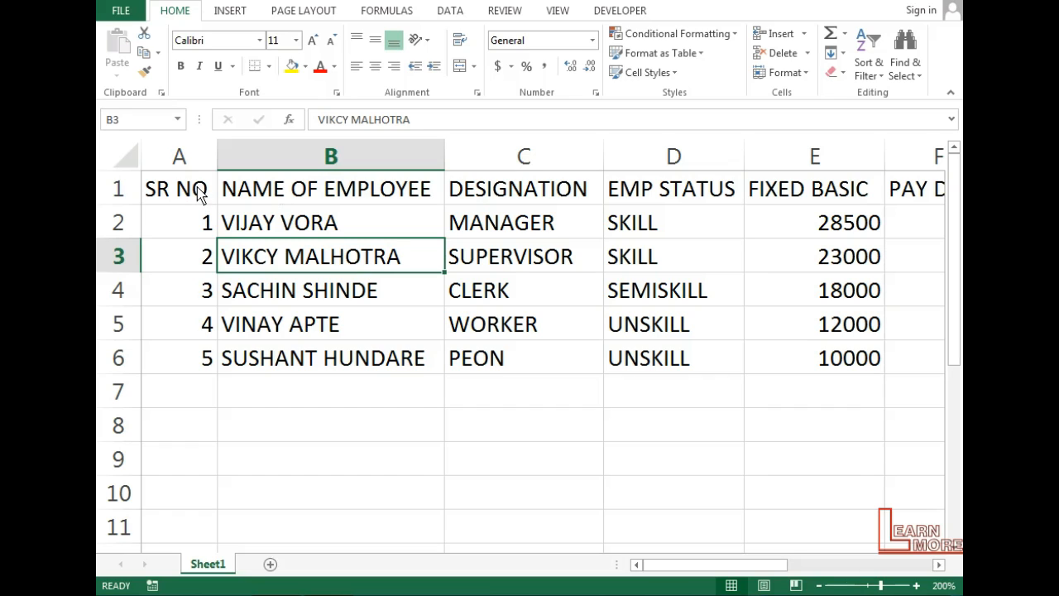
pyautogui.moveTo(199, 194); pyautogui.dragTo(210, 370)
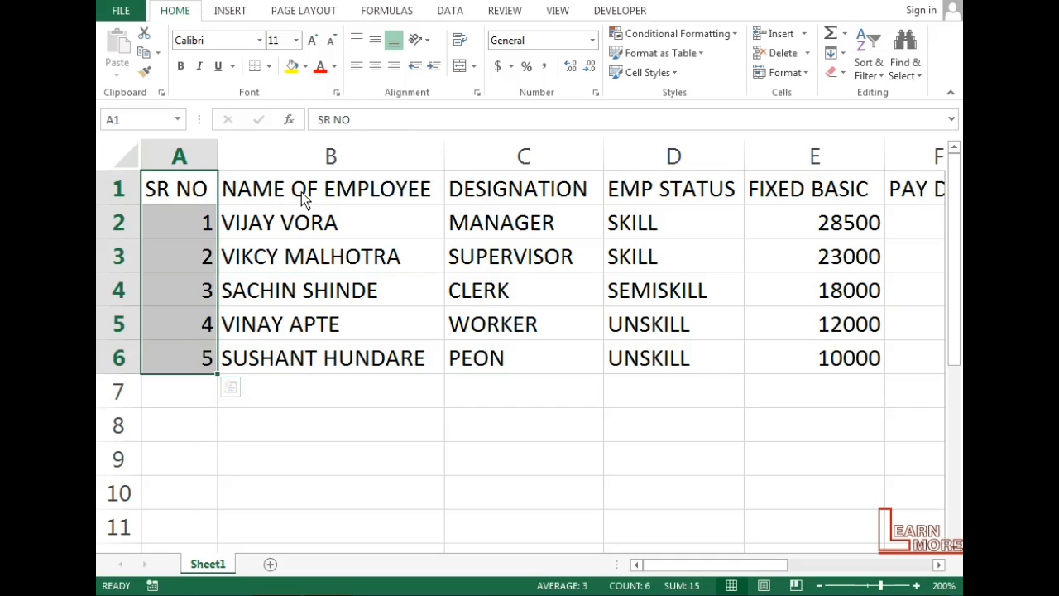
pyautogui.moveTo(302, 192); pyautogui.dragTo(307, 372)
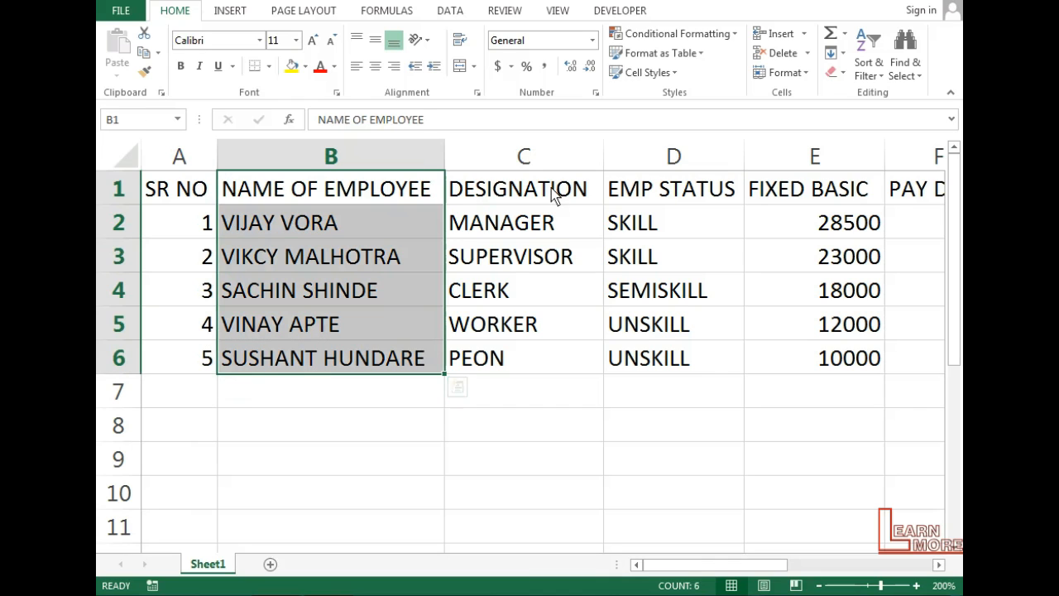
pyautogui.moveTo(553, 189); pyautogui.dragTo(534, 374)
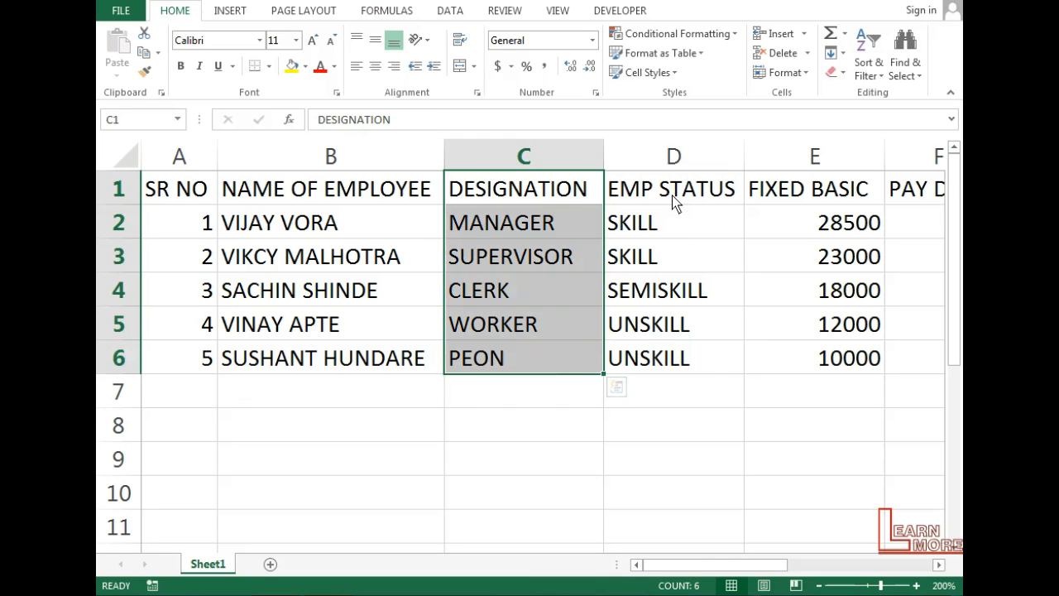
pyautogui.moveTo(672, 194); pyautogui.dragTo(652, 360)
pyautogui.click(657, 226)
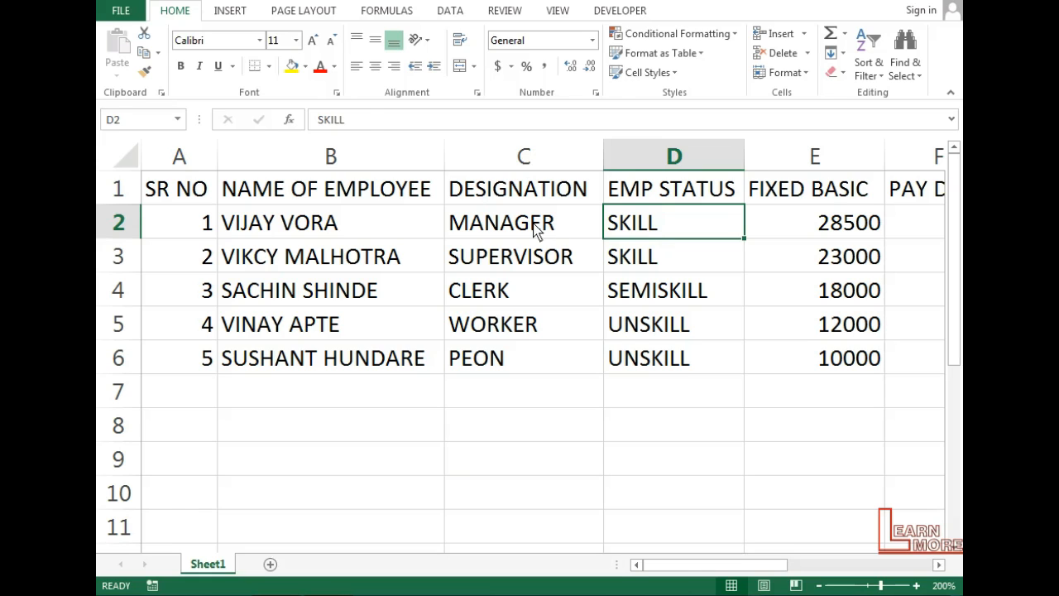
# Compare the designations in C2:C6 with the skill categories assigned in the EMP STATUS column
pyautogui.moveTo(538, 224); pyautogui.dragTo(519, 357)
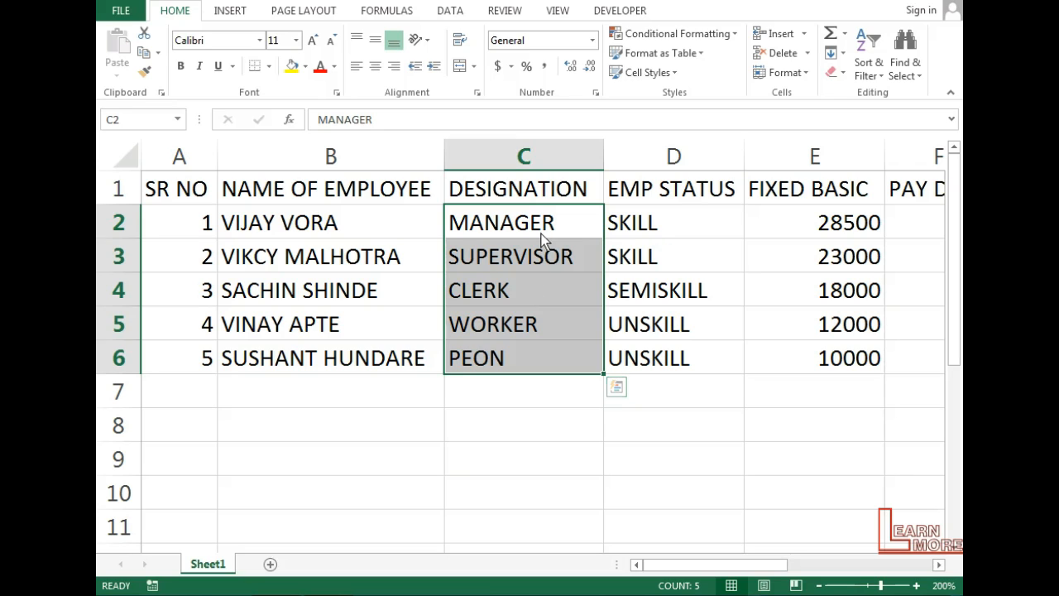
pyautogui.moveTo(544, 233); pyautogui.dragTo(536, 362)
pyautogui.moveTo(659, 223); pyautogui.dragTo(660, 356)
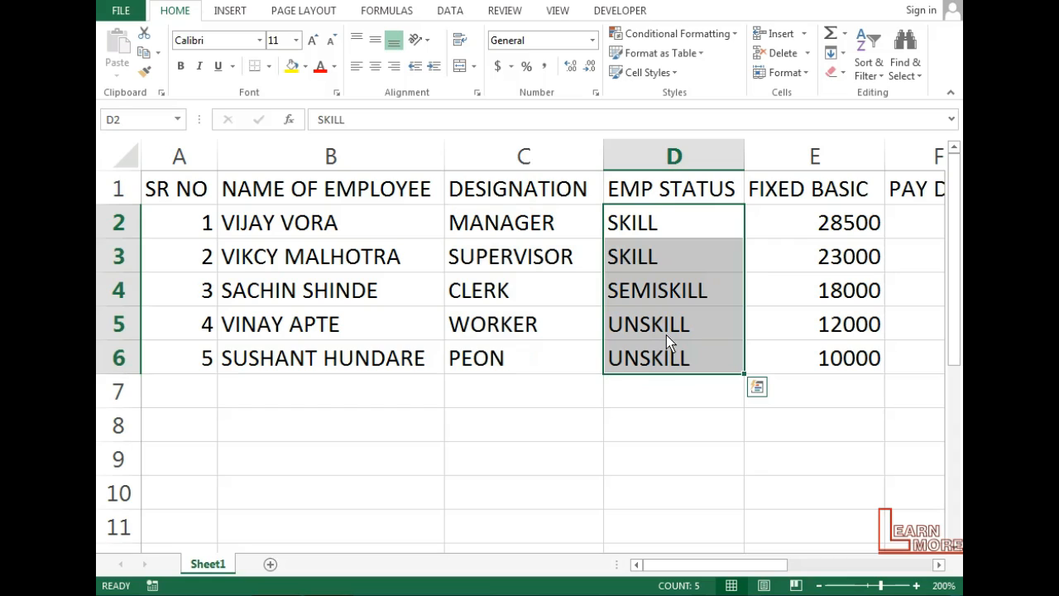
pyautogui.click(651, 293)
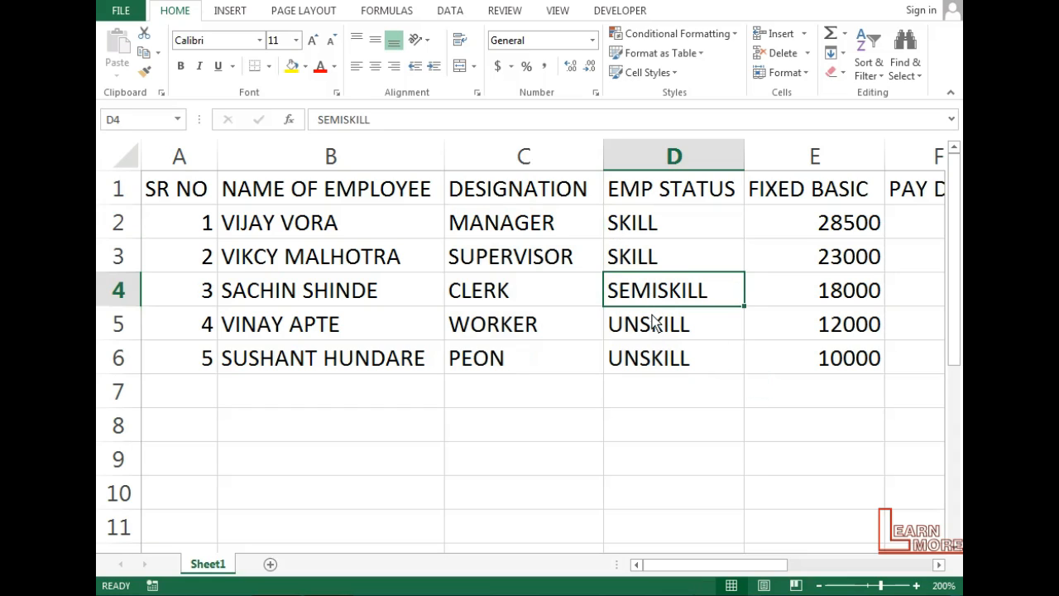
pyautogui.click(653, 332)
pyautogui.moveTo(656, 222); pyautogui.dragTo(545, 252)
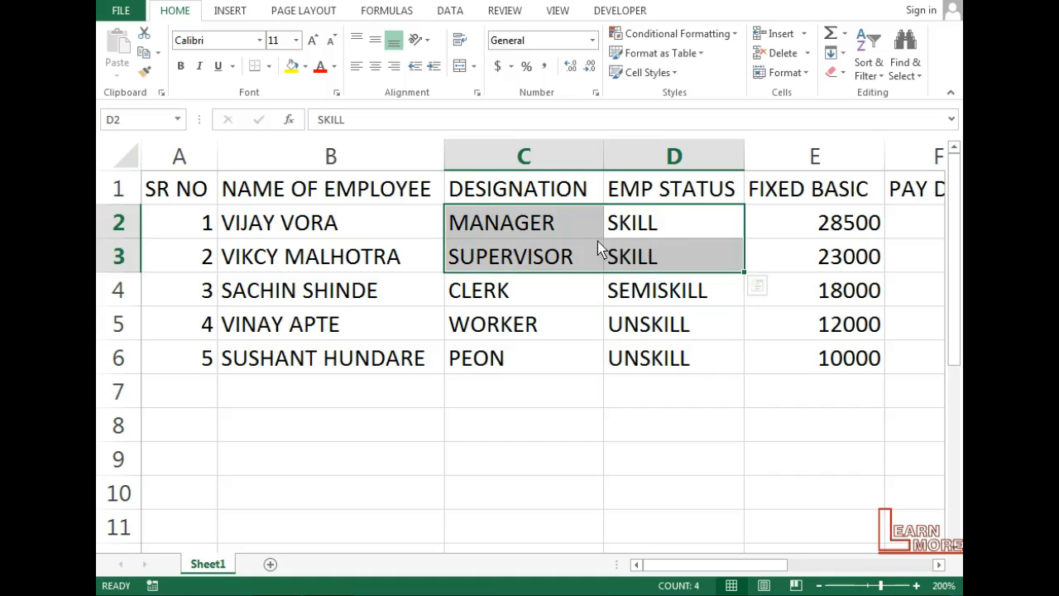
pyautogui.moveTo(669, 230); pyautogui.dragTo(665, 260)
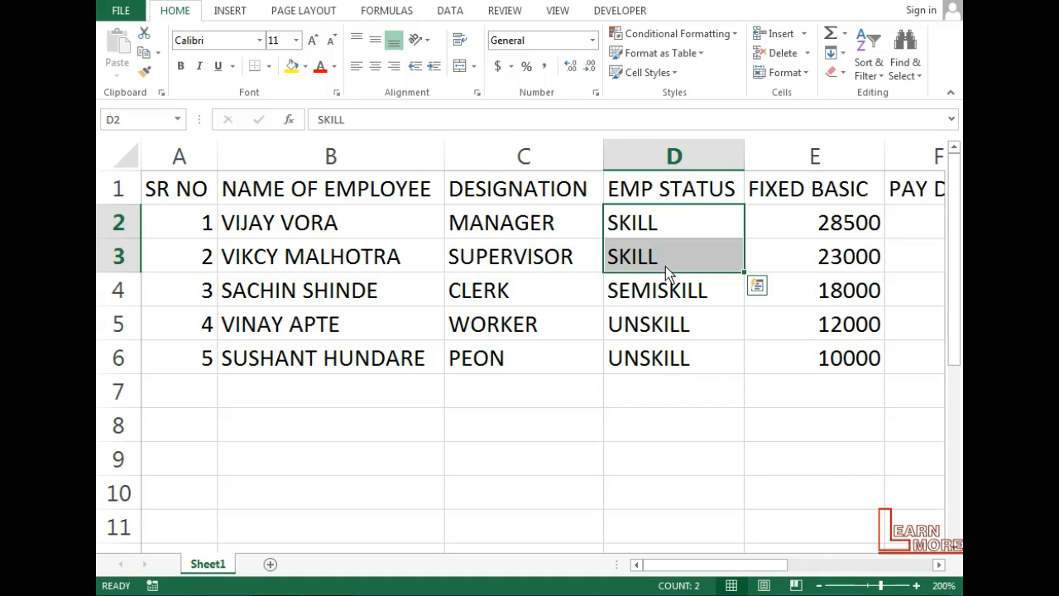
pyautogui.click(667, 301)
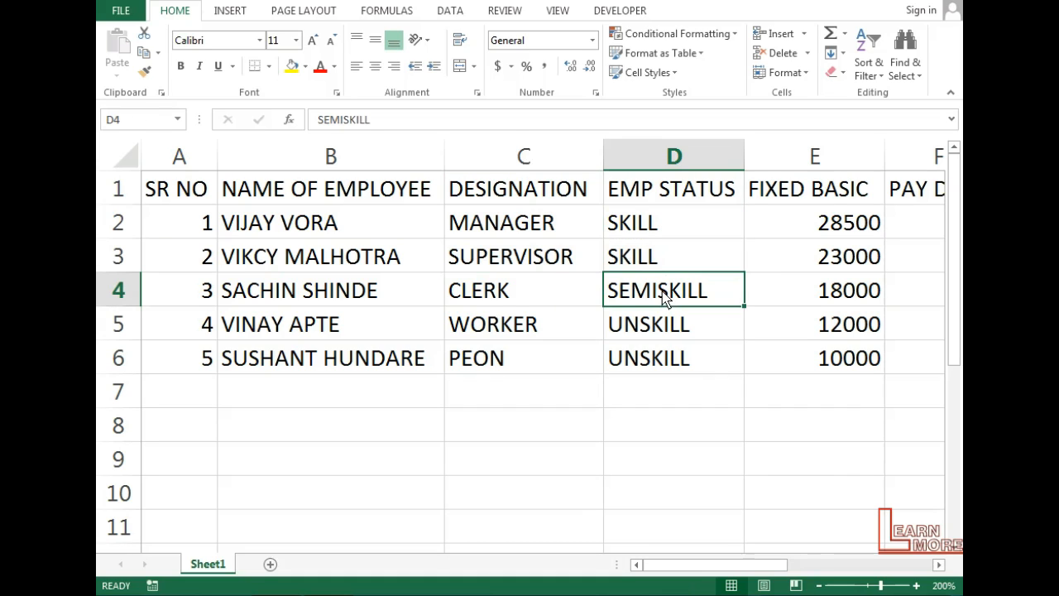
pyautogui.click(543, 291)
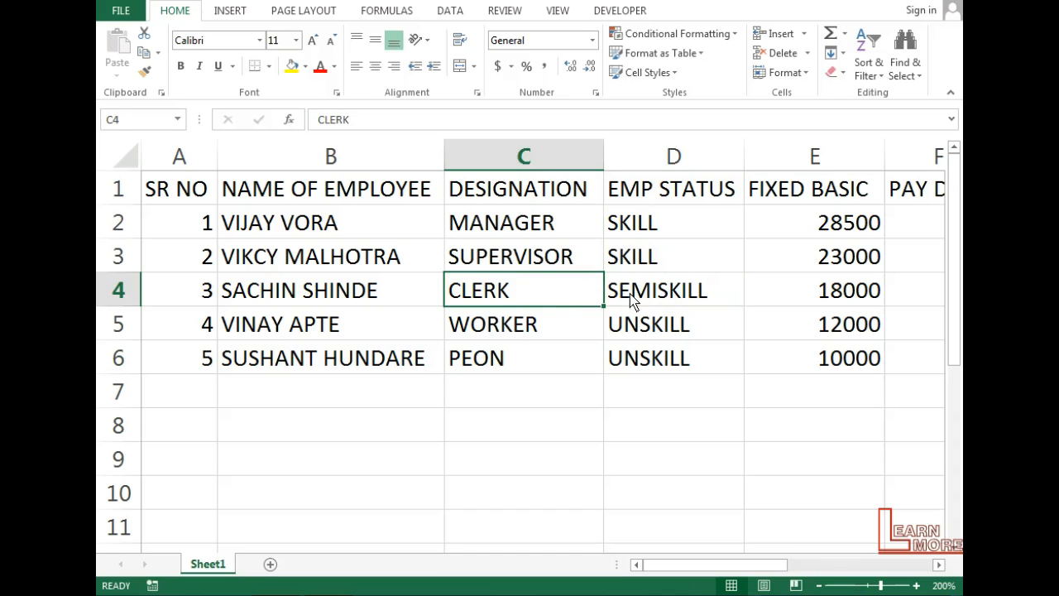
pyautogui.click(657, 293)
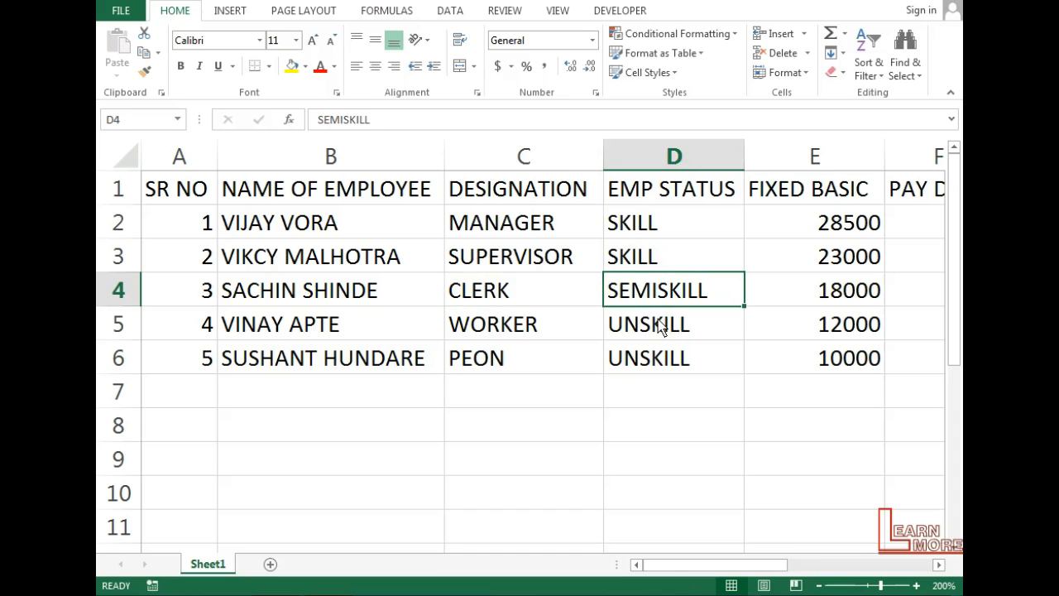
pyautogui.moveTo(653, 326); pyautogui.dragTo(655, 368)
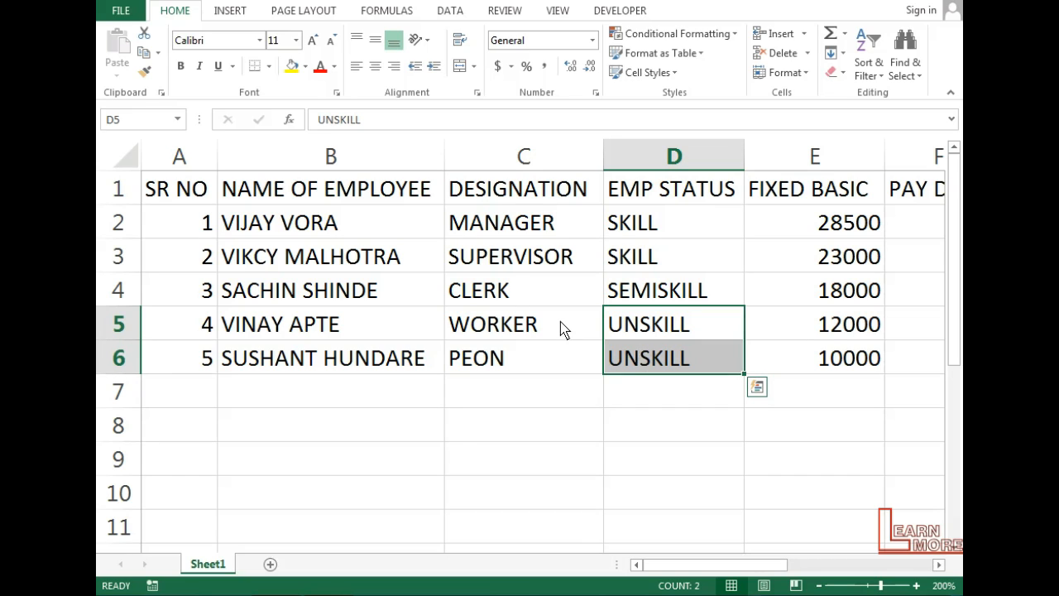
pyautogui.moveTo(665, 226); pyautogui.dragTo(664, 367)
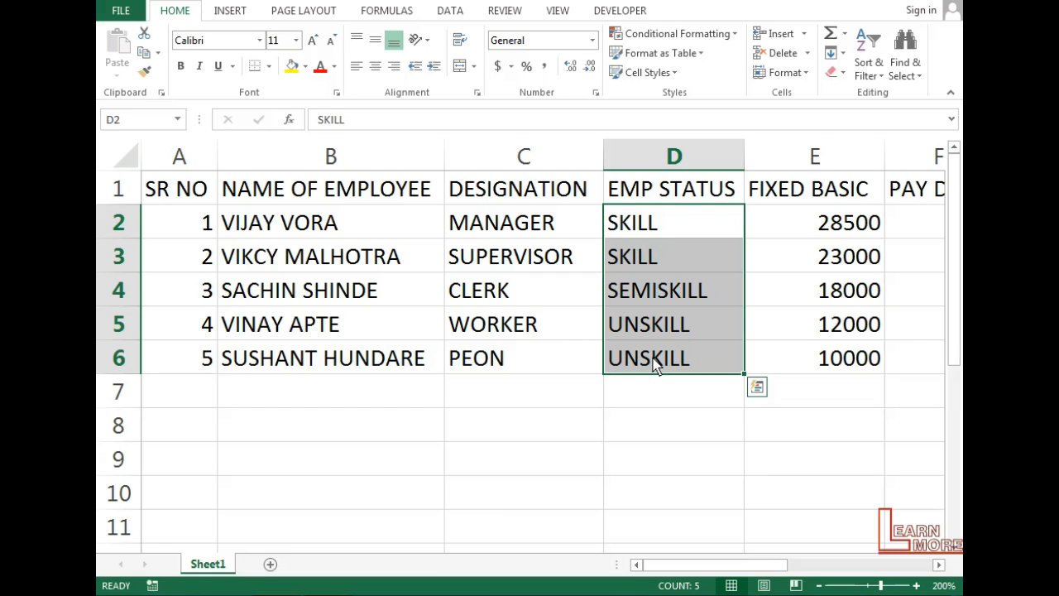
pyautogui.moveTo(653, 222); pyautogui.dragTo(656, 263)
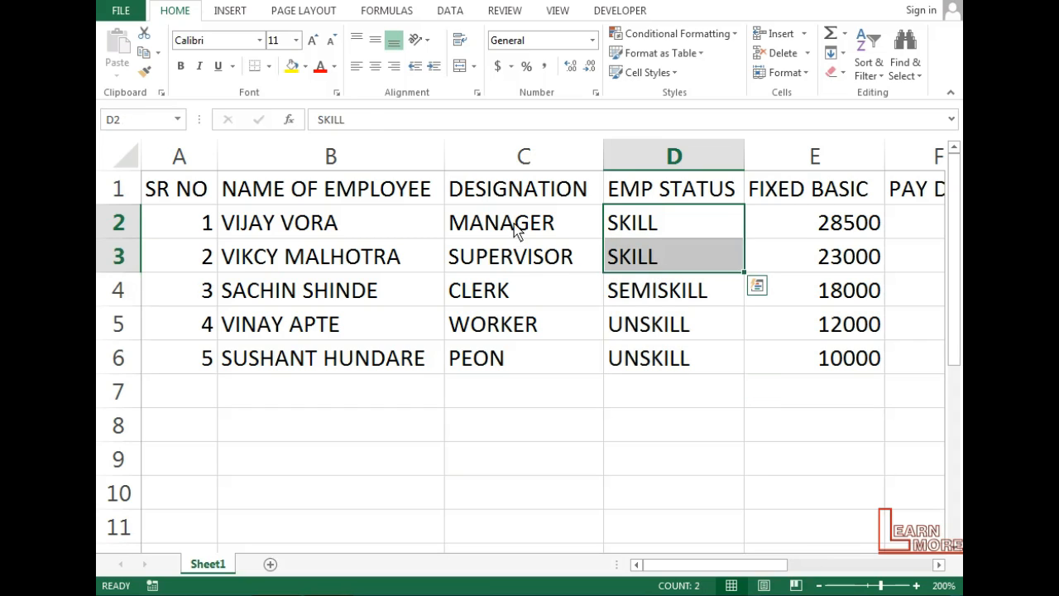
pyautogui.moveTo(515, 224); pyautogui.dragTo(521, 358)
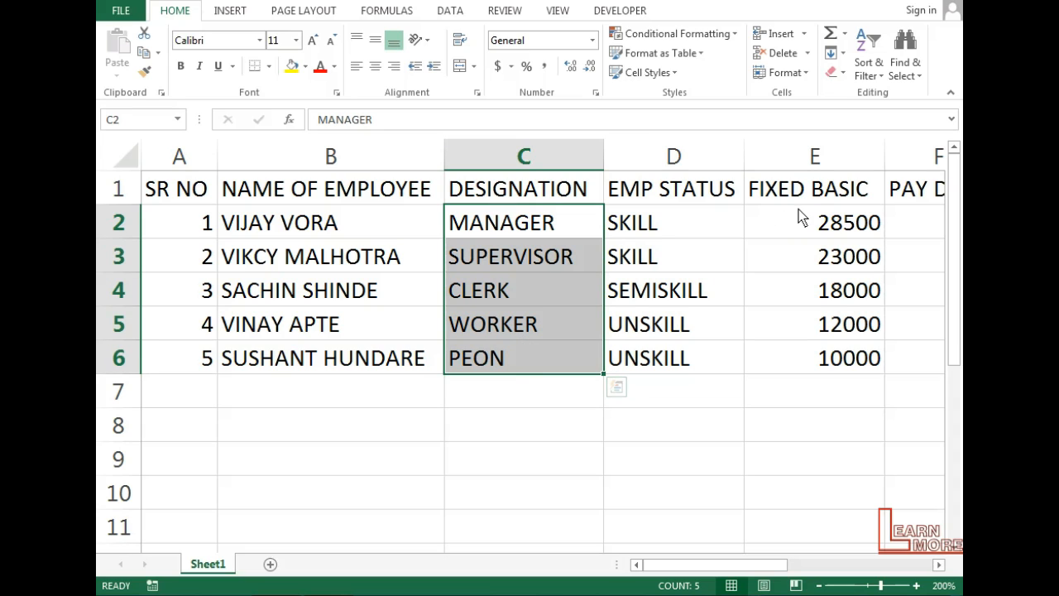
# Examine the FIXED BASIC amounts in E2:E6 and the salary columns that follow them
pyautogui.moveTo(798, 225); pyautogui.dragTo(767, 358)
pyautogui.click(938, 565)
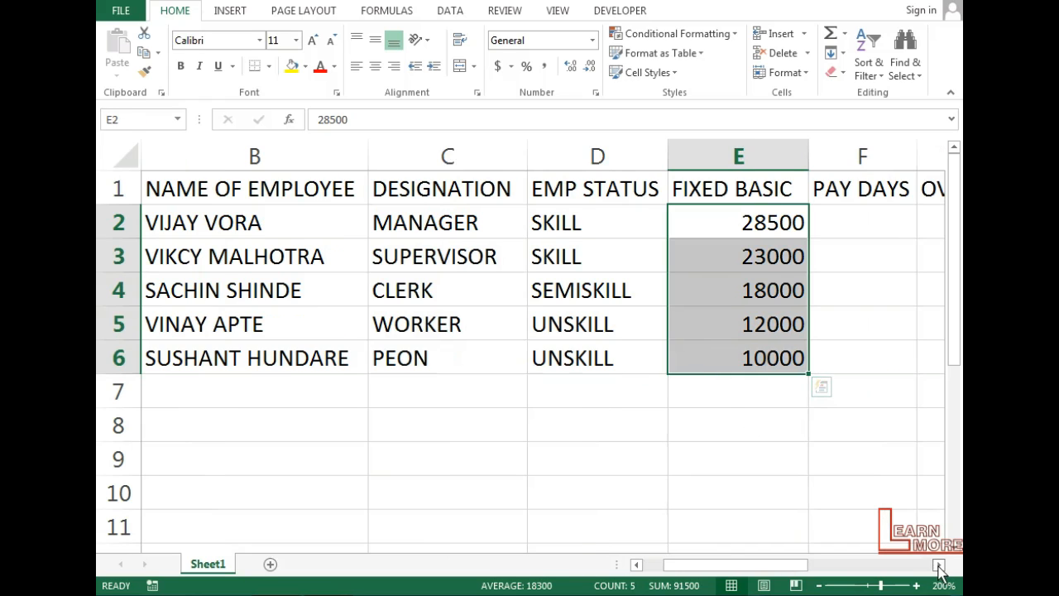
pyautogui.click(938, 565)
pyautogui.click(938, 565)
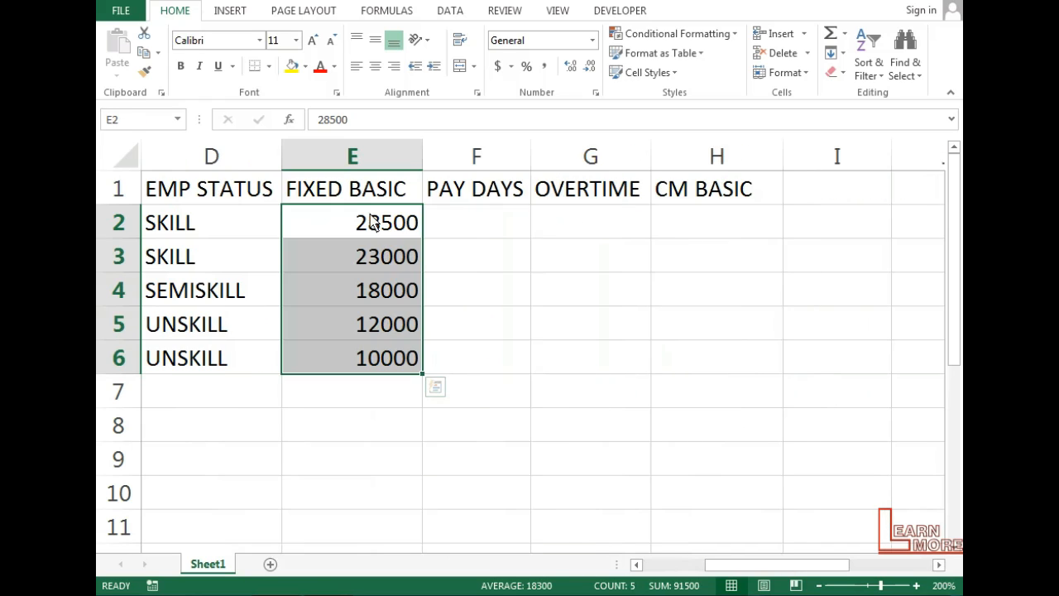
pyautogui.moveTo(361, 225); pyautogui.dragTo(378, 366)
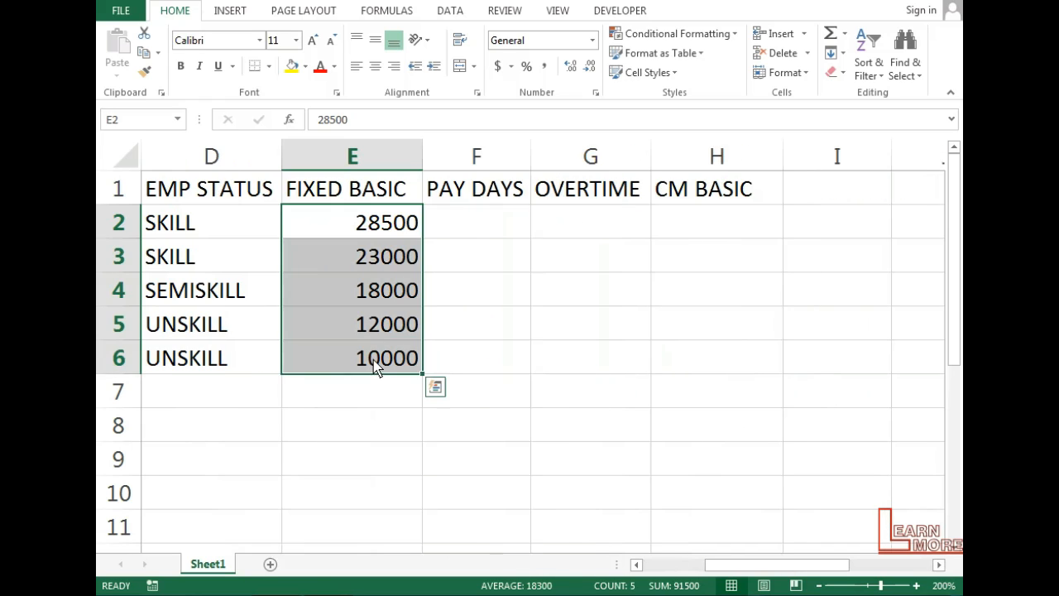
pyautogui.click(379, 232)
pyautogui.click(384, 267)
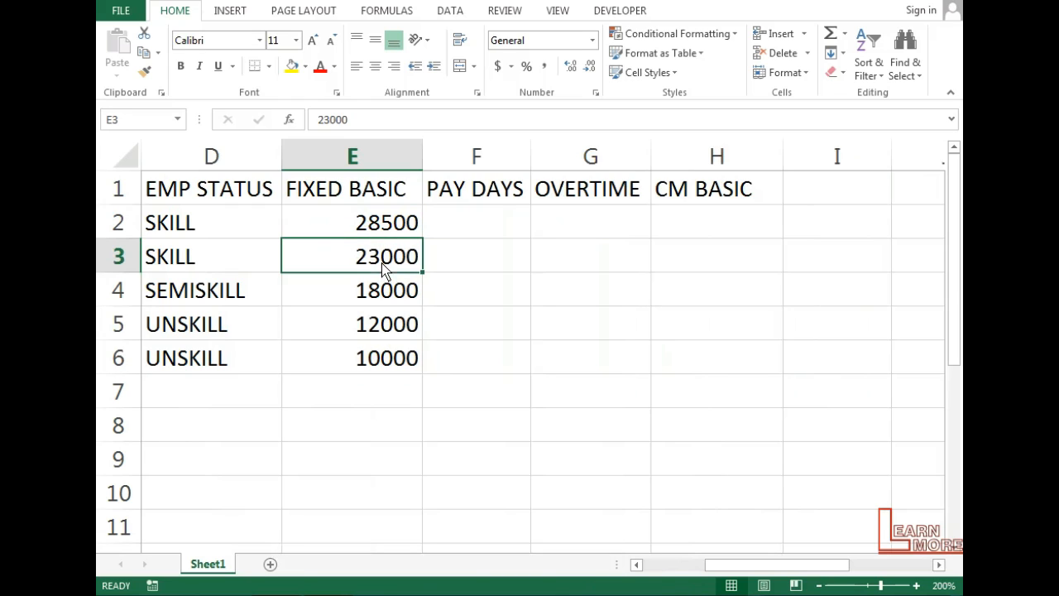
# Fill the PAY DAYS cells F2:F6 with 29, 30, 30, 29 and 29
pyautogui.click(484, 223)
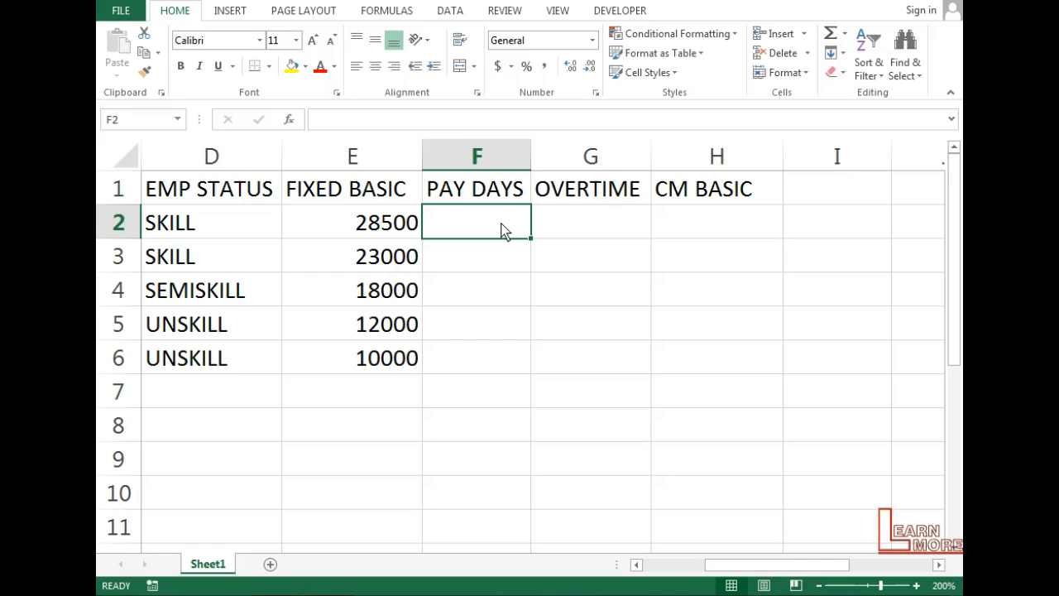
pyautogui.write('29')
pyautogui.press('Return')
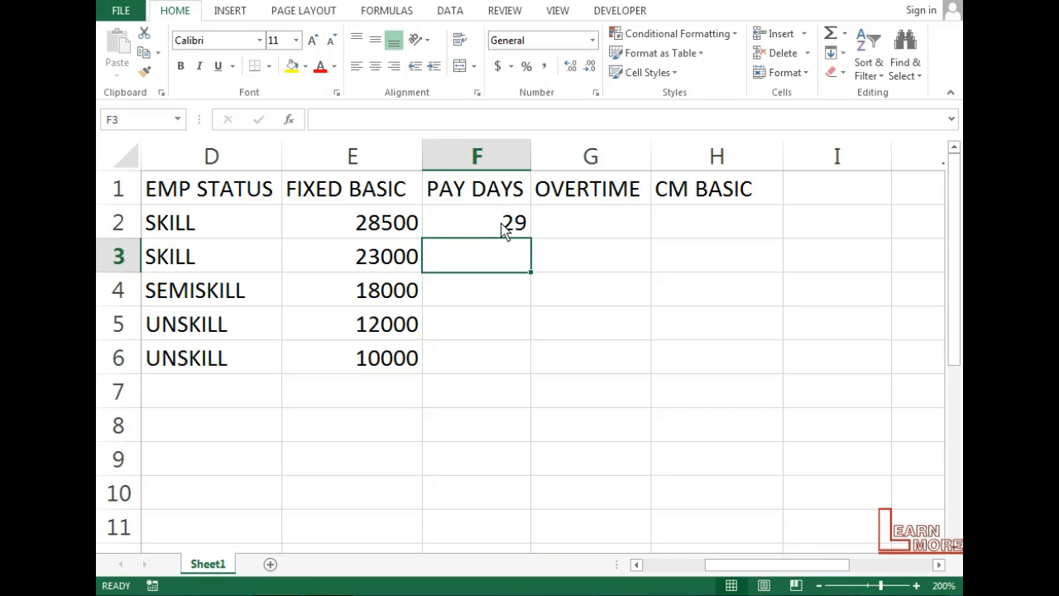
pyautogui.write('30')
pyautogui.press('Return')
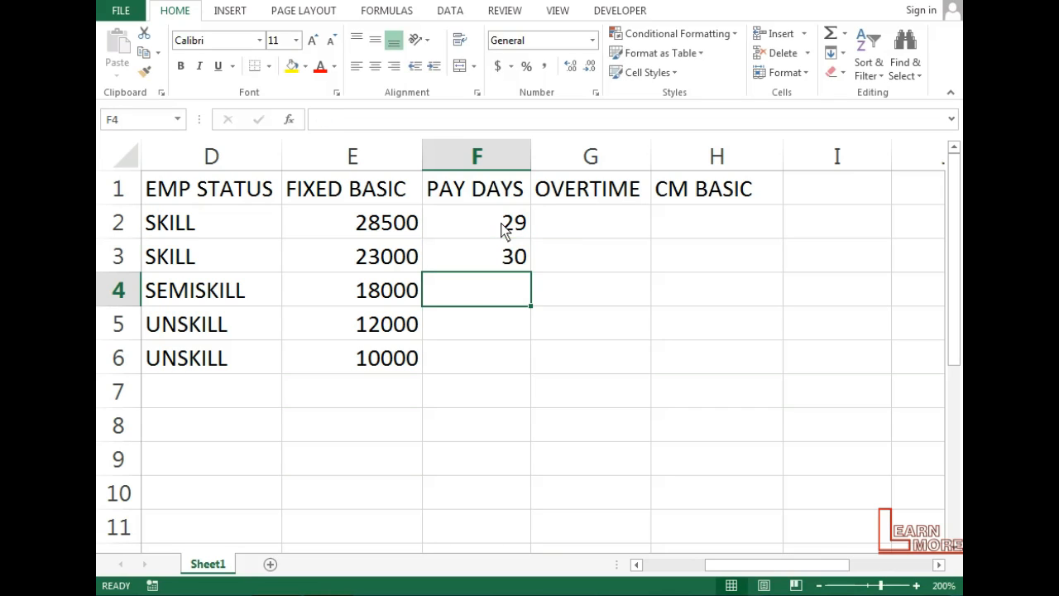
pyautogui.write('30')
pyautogui.press('Return')
pyautogui.write('29')
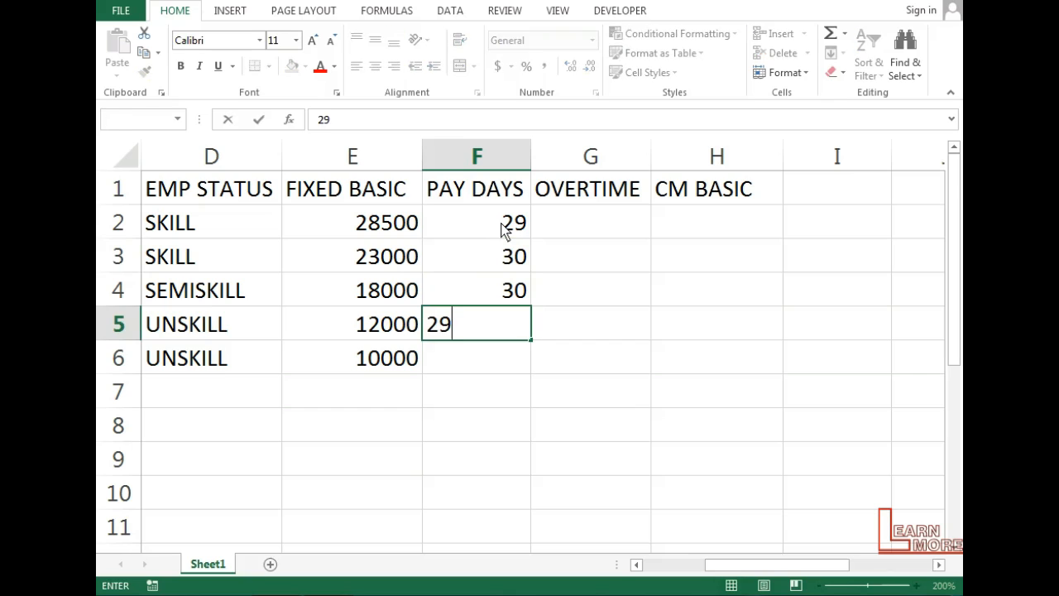
pyautogui.press('Return')
pyautogui.write('29')
pyautogui.press('Return')
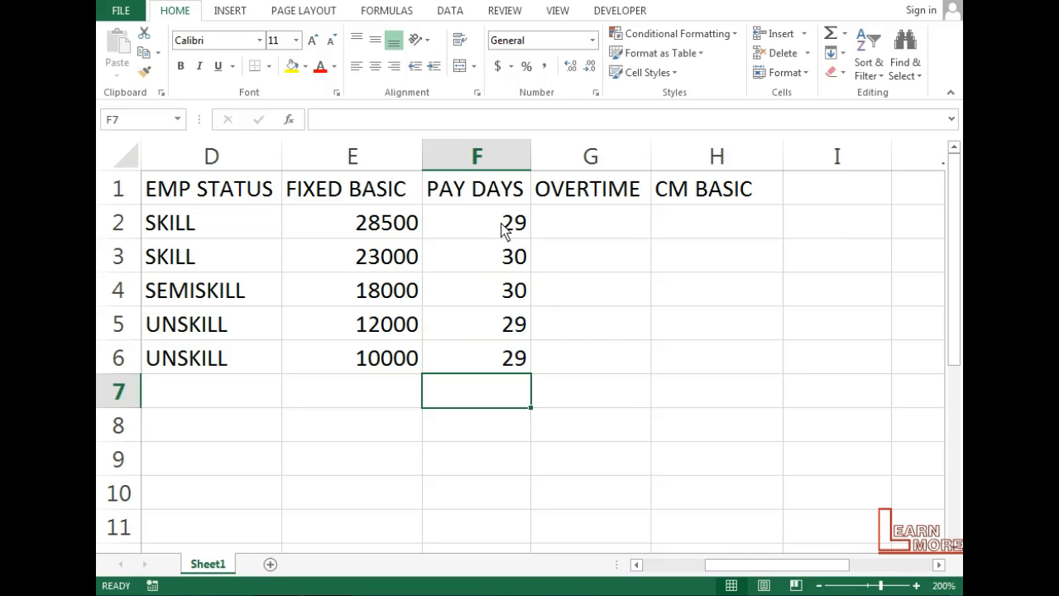
# Fill the OVERTIME cells G2:G6 with 0, 0, 20, 30 and 30
pyautogui.click(592, 235)
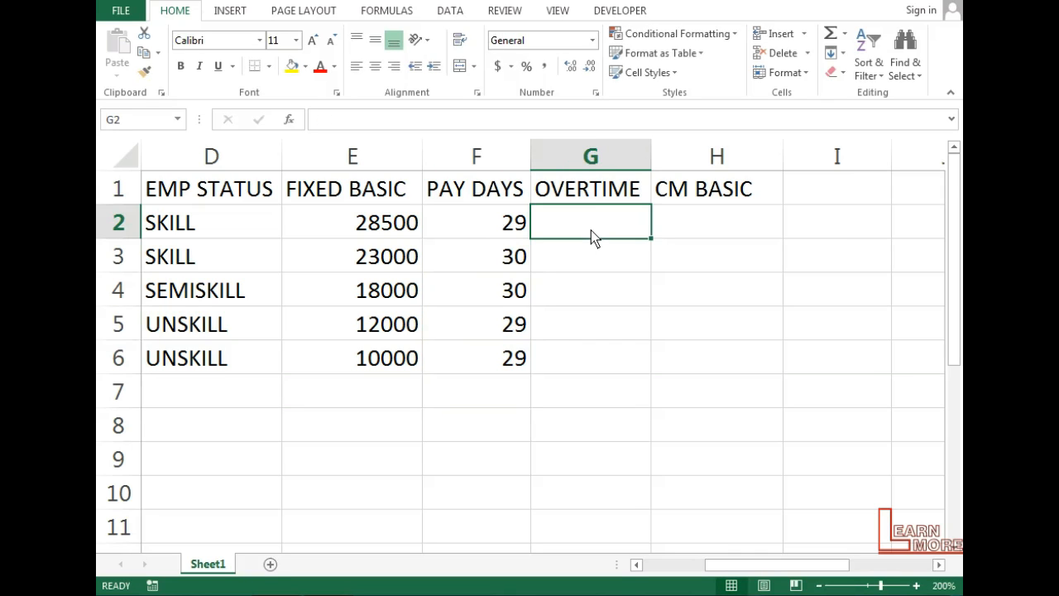
pyautogui.write('0')
pyautogui.press('Return')
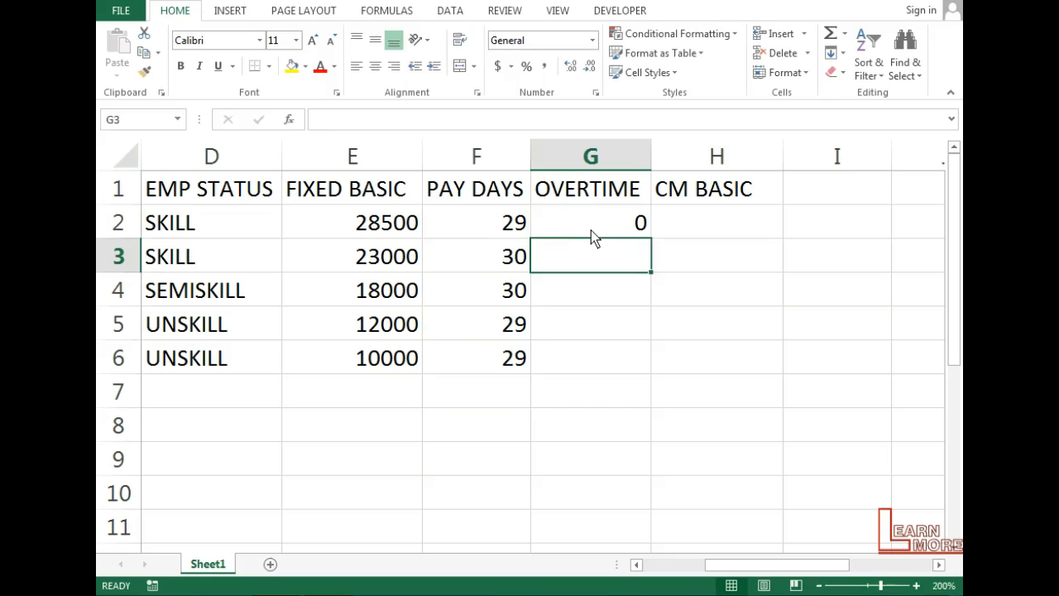
pyautogui.write('0')
pyautogui.press('Return')
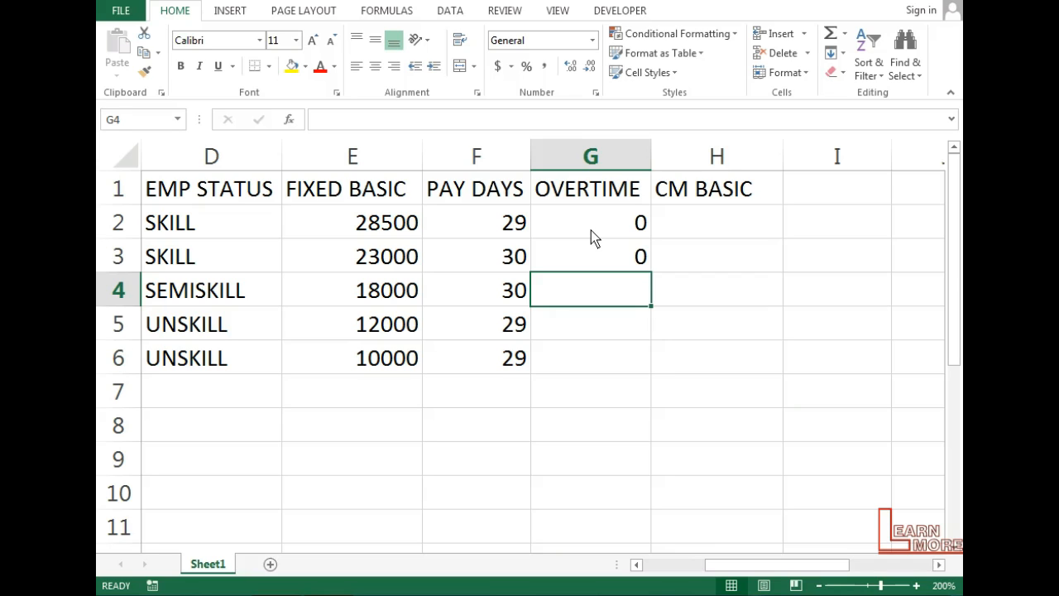
pyautogui.write('20')
pyautogui.press('Return')
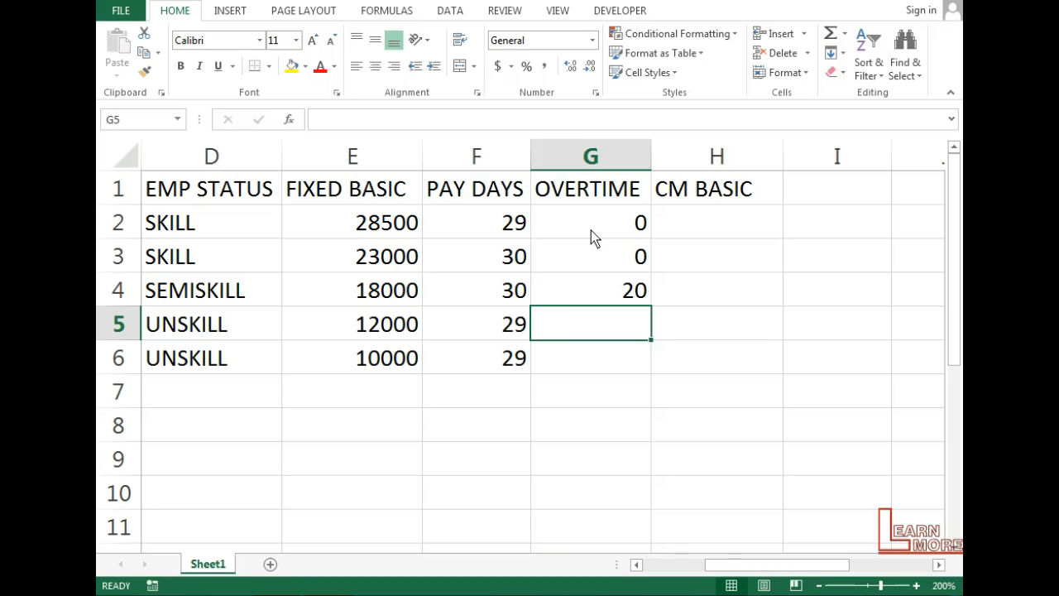
pyautogui.write('30')
pyautogui.press('Return')
pyautogui.write('30')
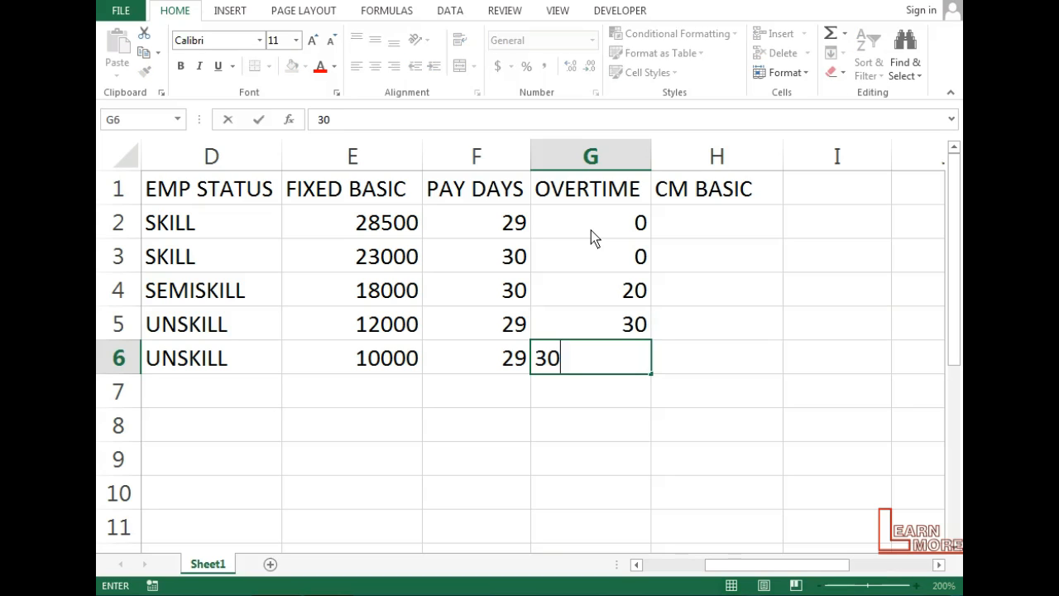
pyautogui.press('Return')
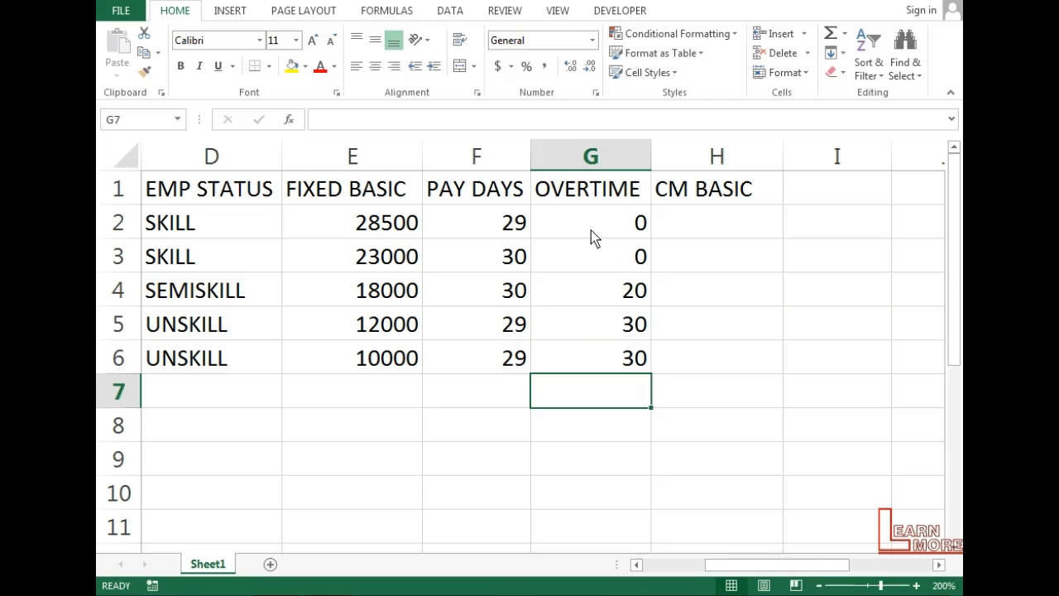
# Begin the CM BASIC formula in H2 with the pay for days worked, =(E2/30)*F2
pyautogui.click(723, 230)
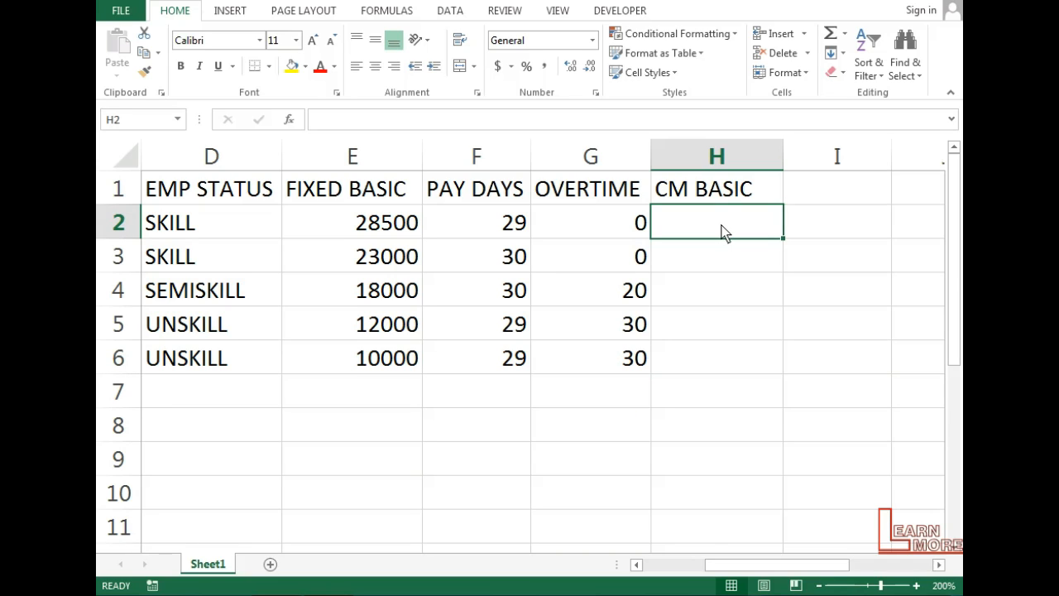
pyautogui.click(486, 233)
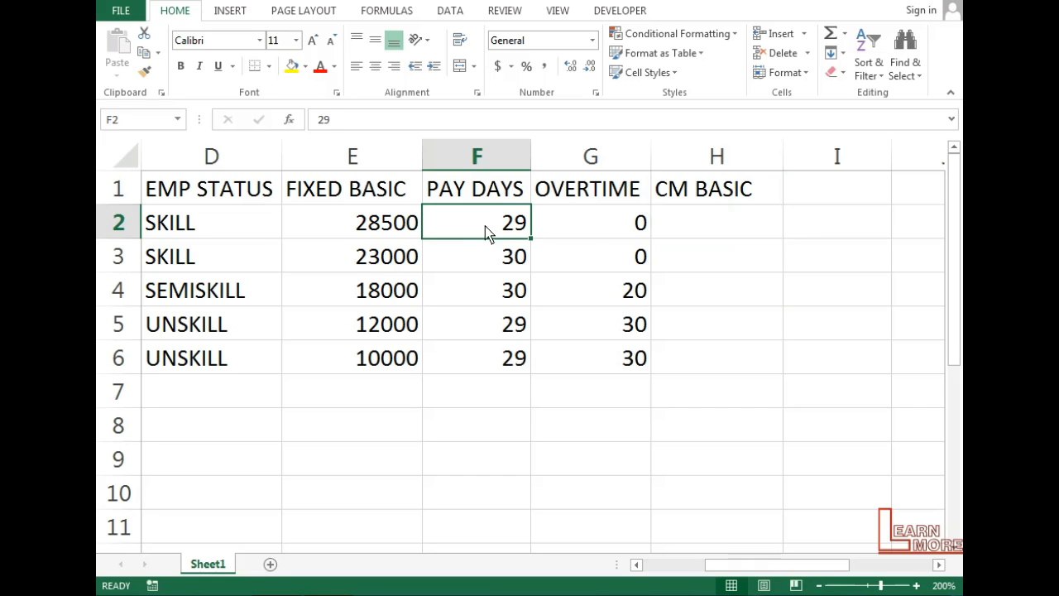
pyautogui.click(693, 228)
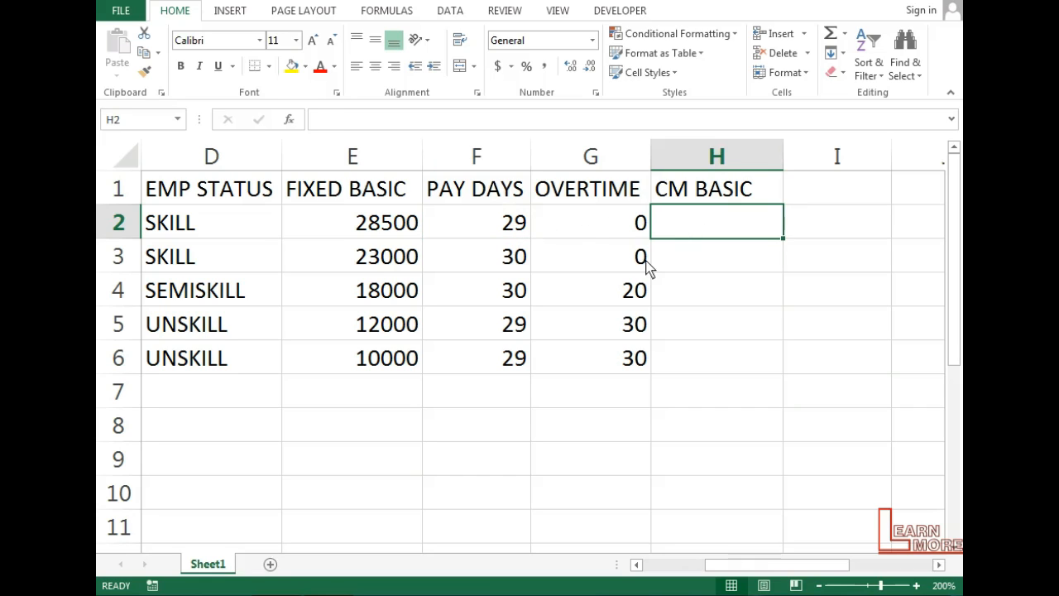
pyautogui.click(620, 301)
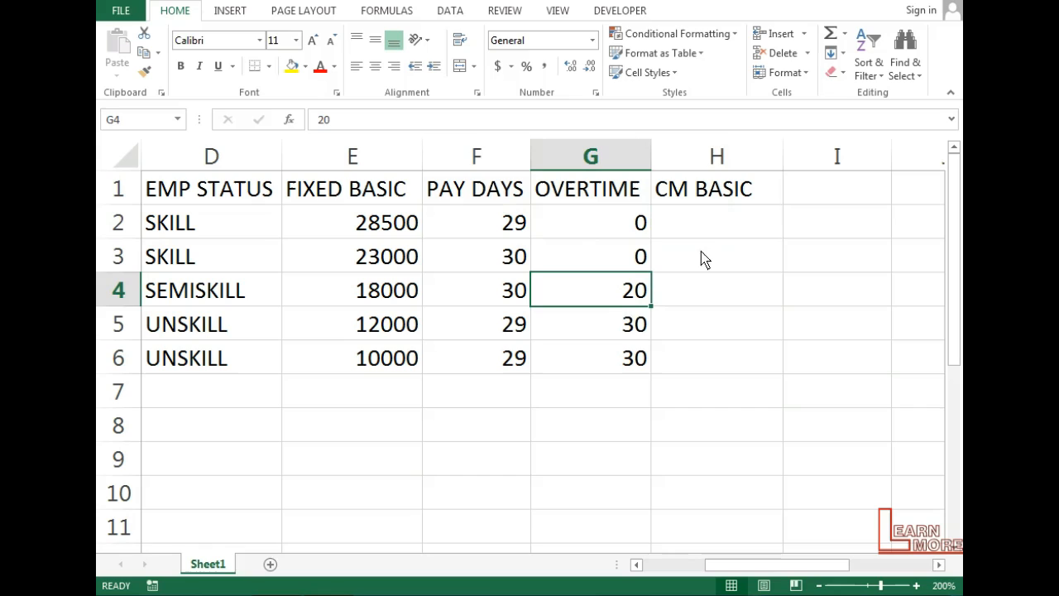
pyautogui.click(708, 224)
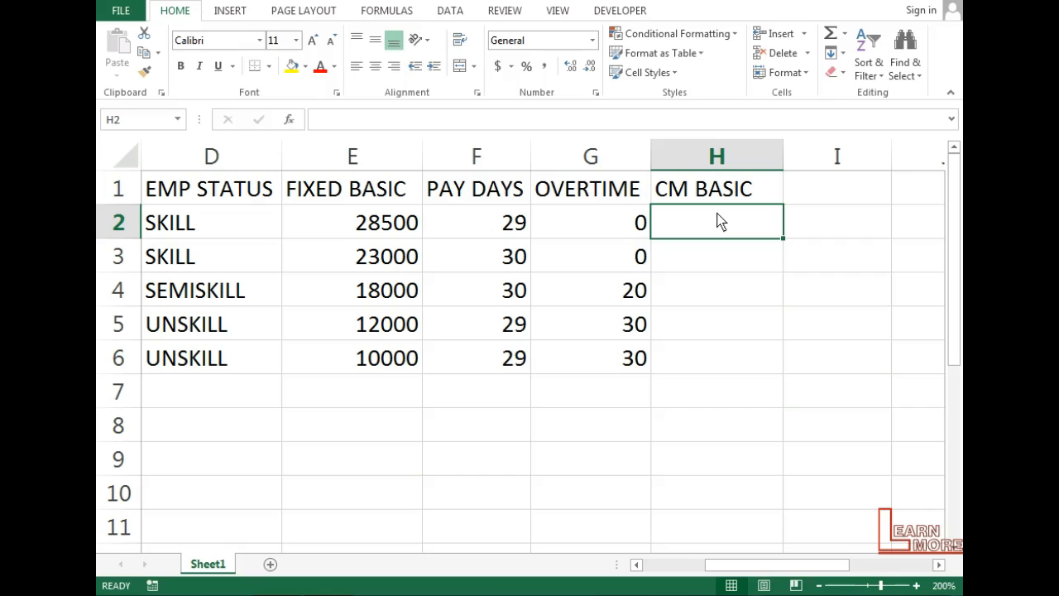
pyautogui.write('=(')
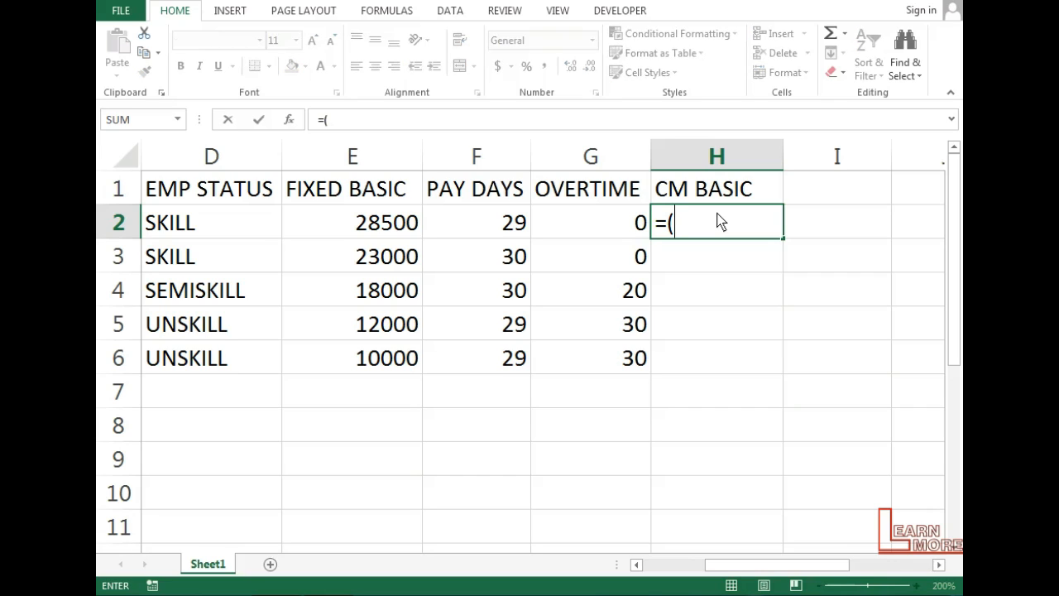
pyautogui.click(382, 228)
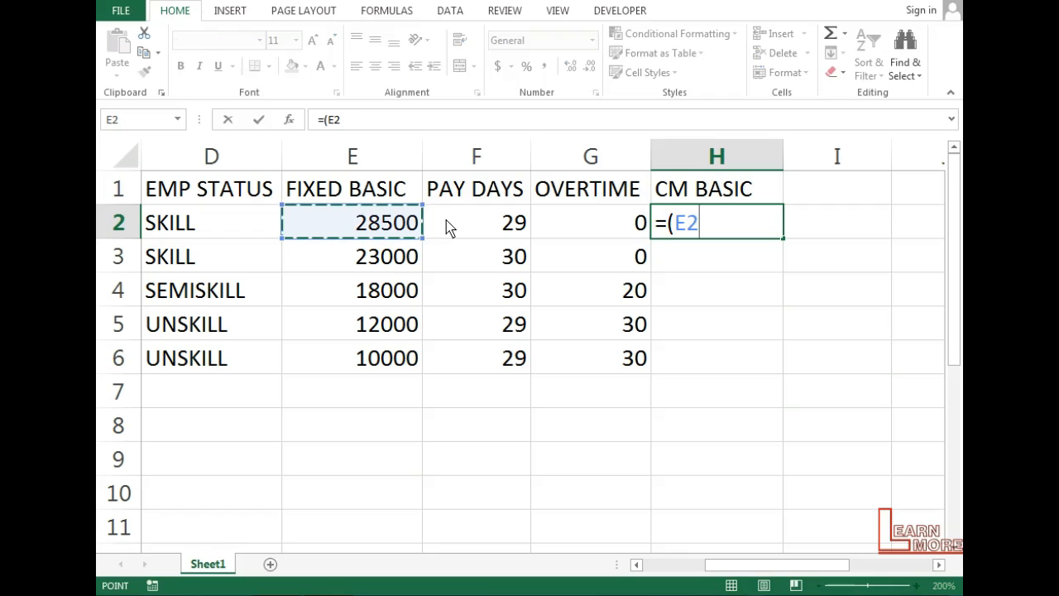
pyautogui.write('/3')
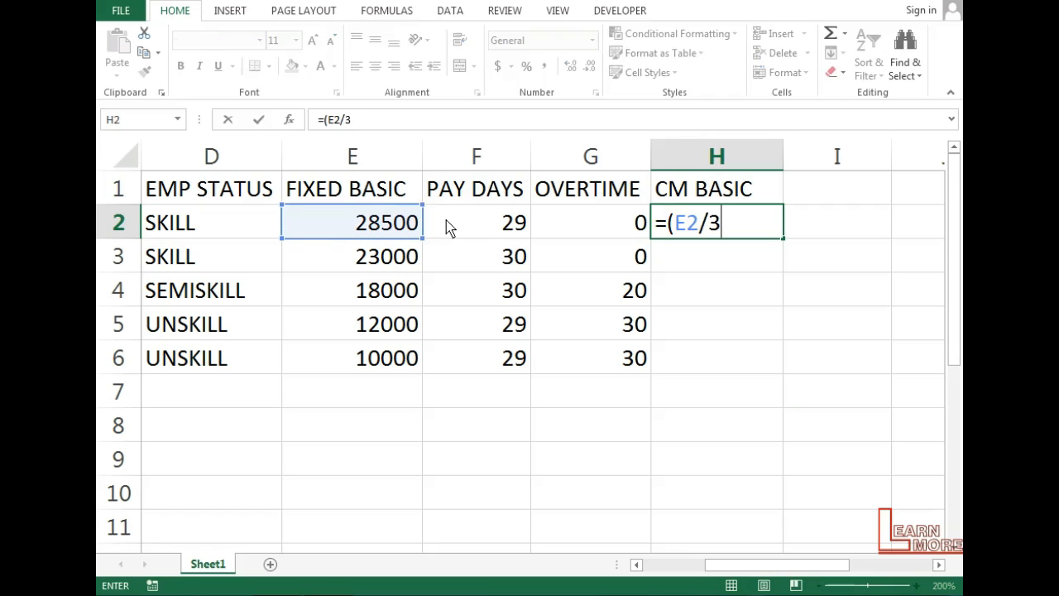
pyautogui.write('0)')
pyautogui.write('*')
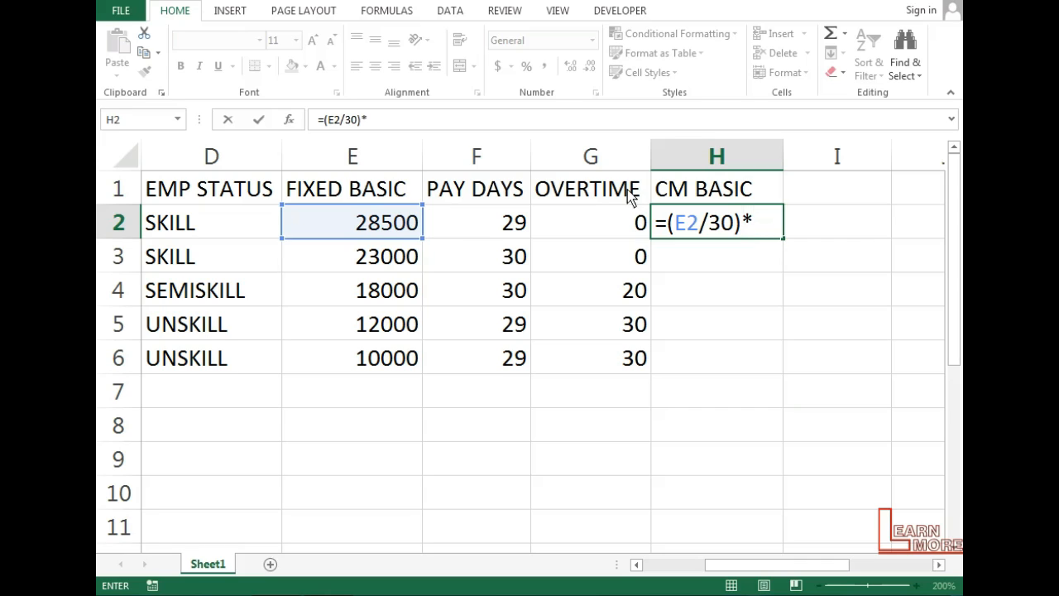
pyautogui.click(487, 230)
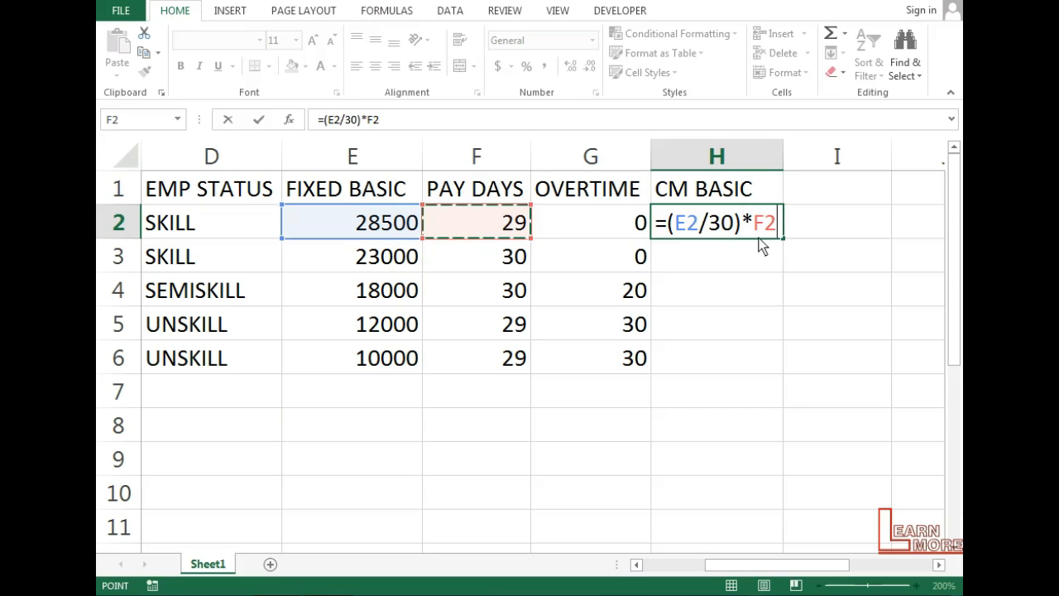
# Complete the H2 formula by adding the overtime pay term +(E2/30/8)*G2
pyautogui.write('+')
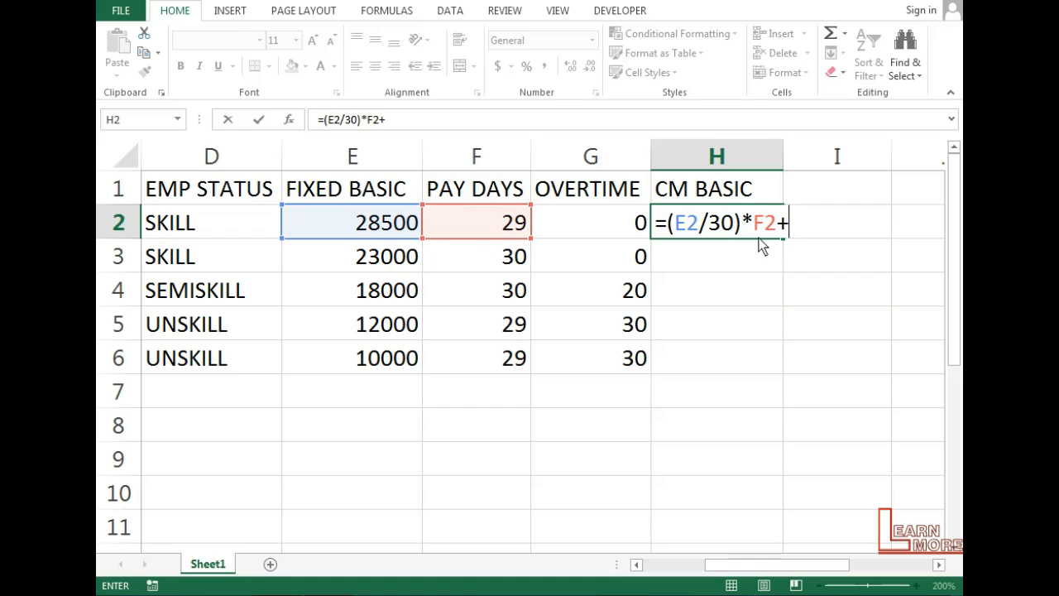
pyautogui.write('(')
pyautogui.click(373, 230)
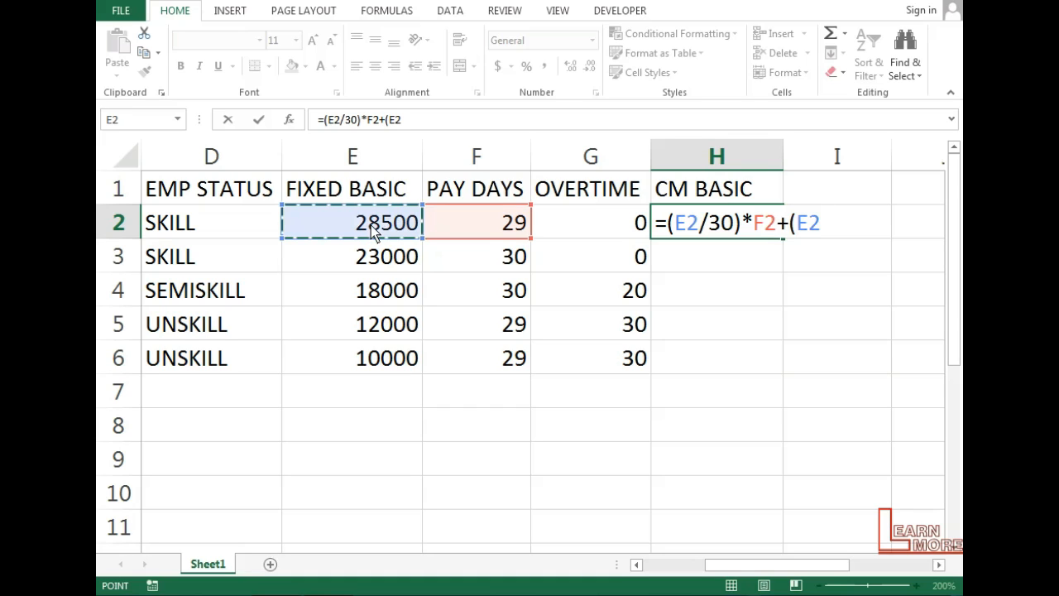
pyautogui.write('/30')
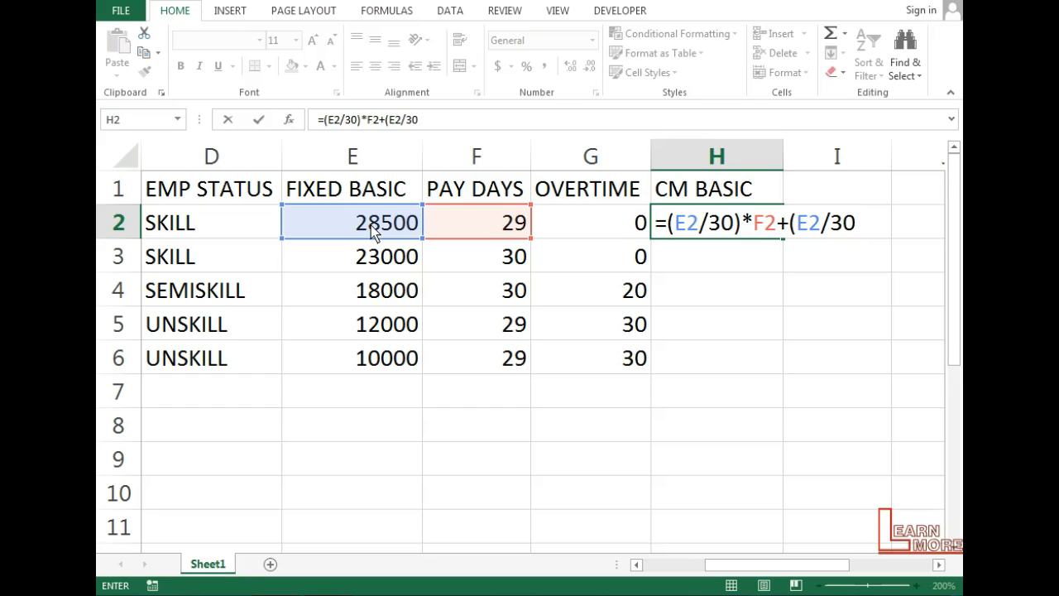
pyautogui.write('/')
pyautogui.write('8)*')
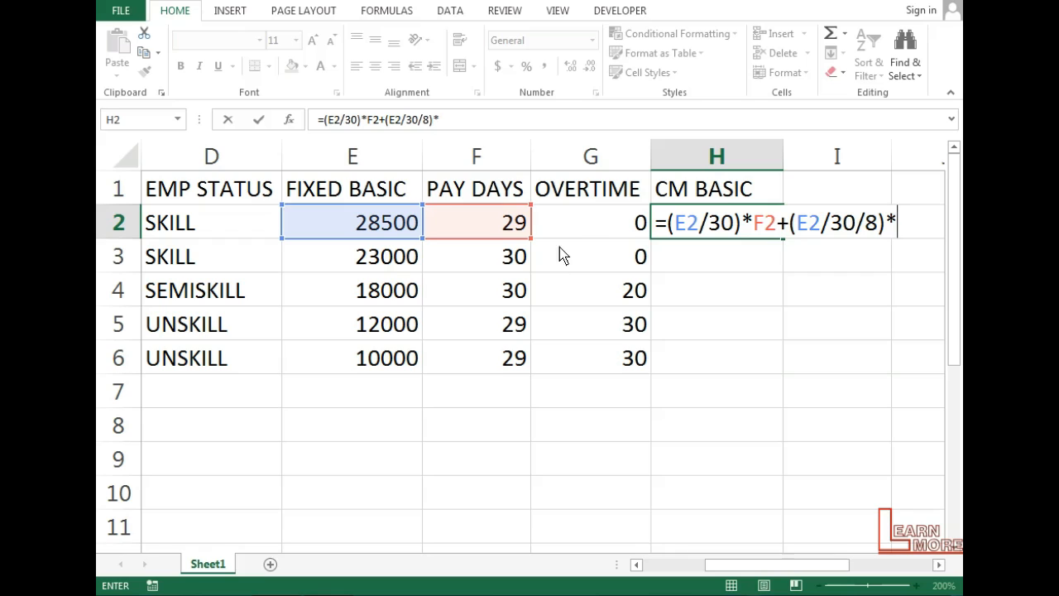
pyautogui.click(616, 224)
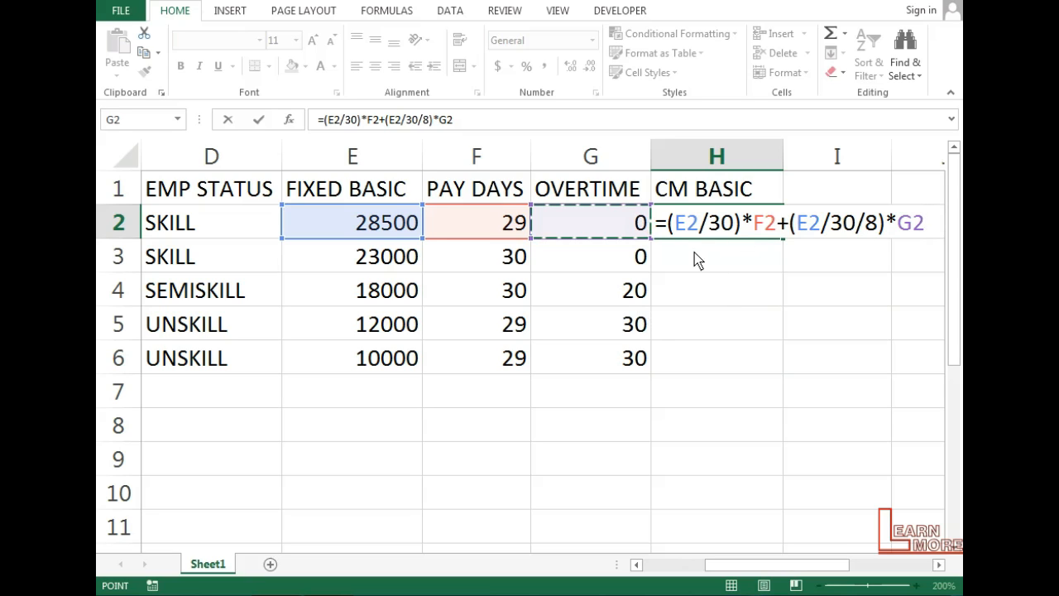
pyautogui.press('Return')
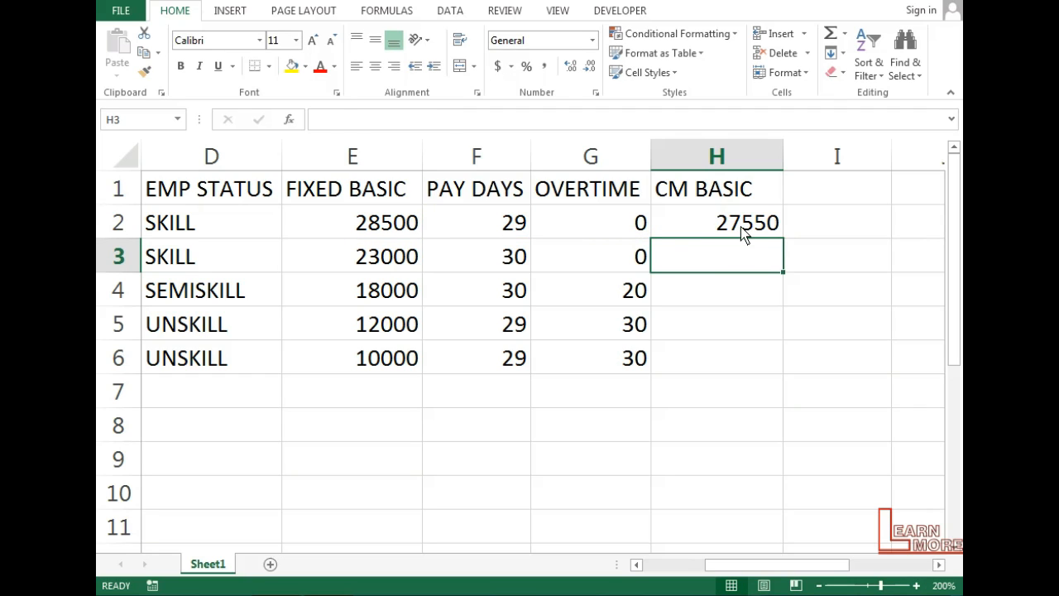
# Copy the CM BASIC formula from H2 down through H6
pyautogui.click(742, 234)
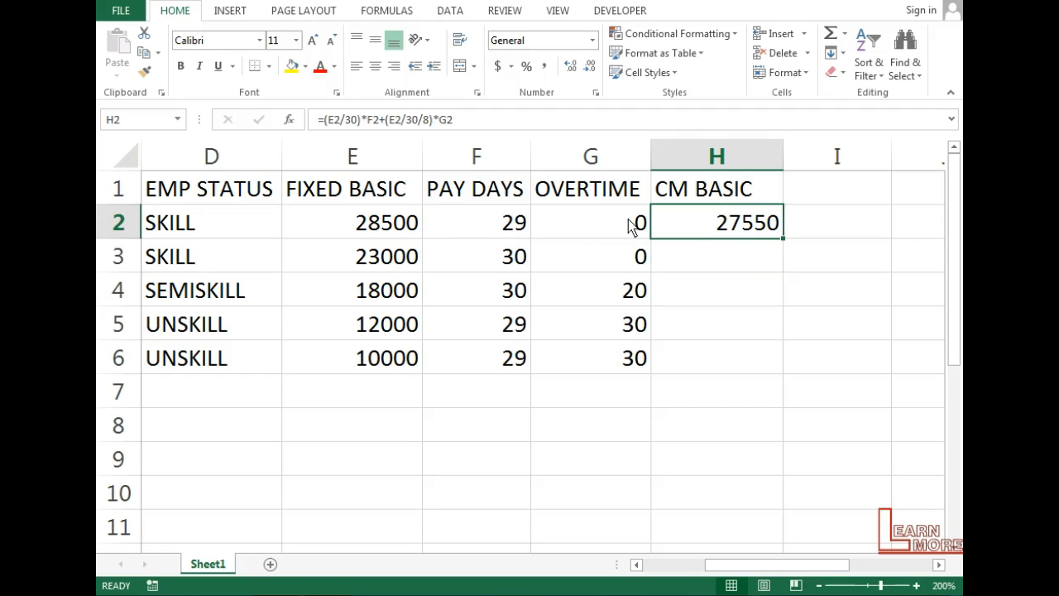
pyautogui.click(396, 230)
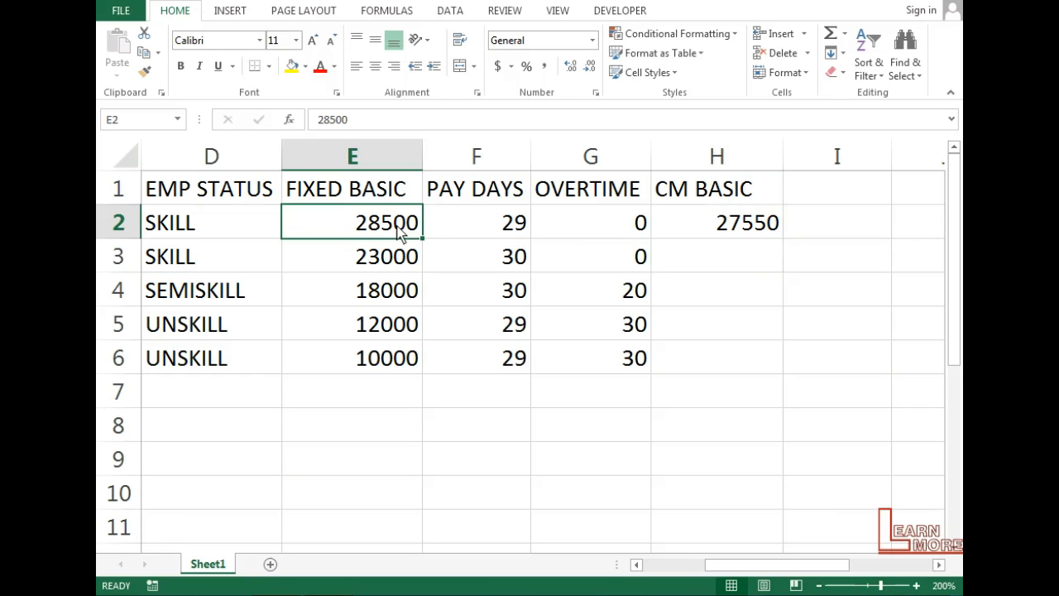
pyautogui.click(506, 230)
pyautogui.click(735, 235)
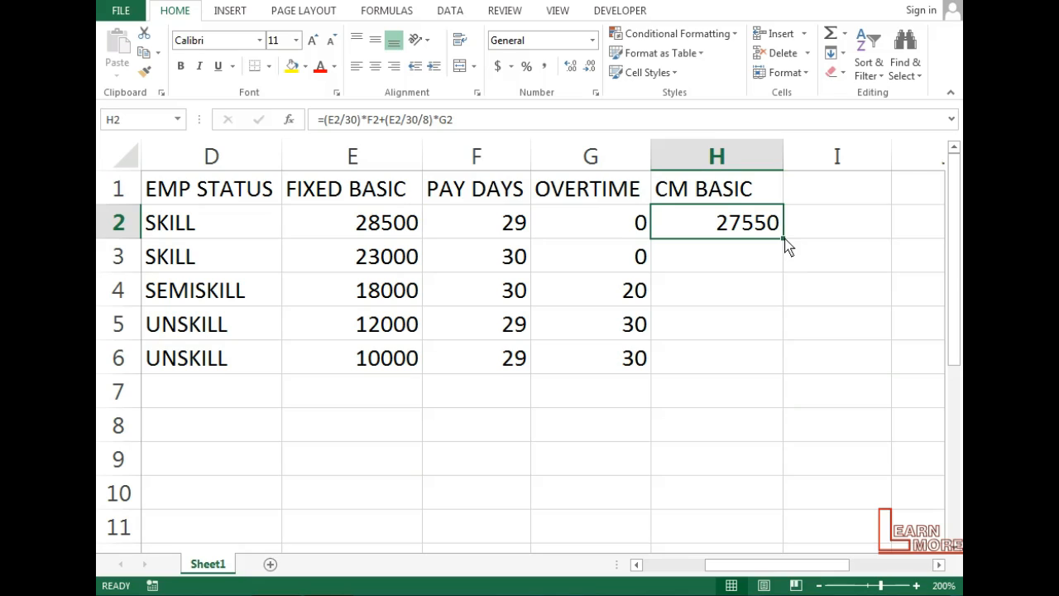
pyautogui.moveTo(787, 246); pyautogui.dragTo(782, 368)
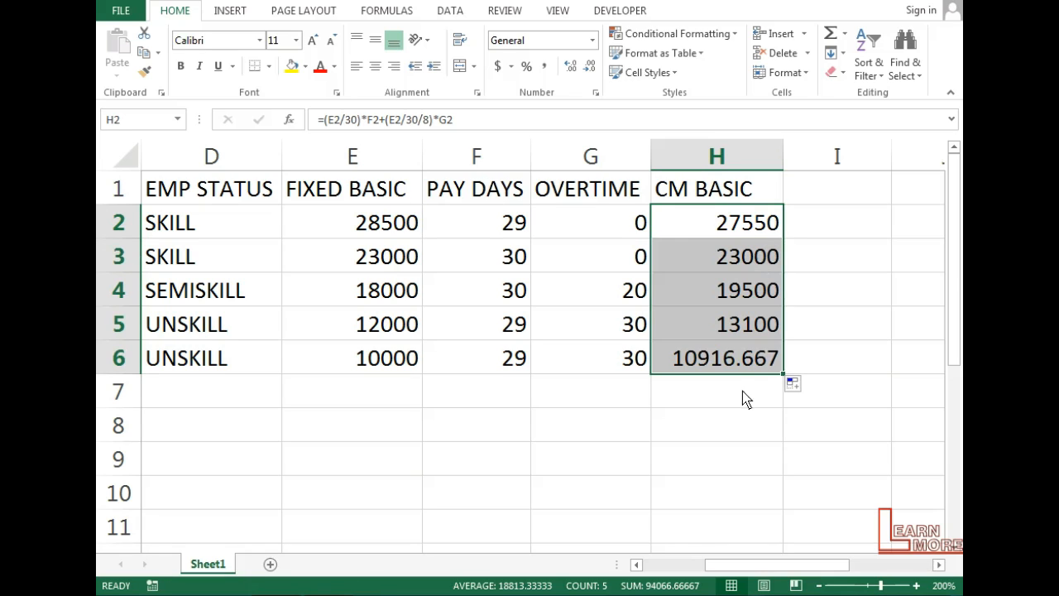
# Format the CM BASIC amount in H6 to show no decimal places
pyautogui.click(739, 364)
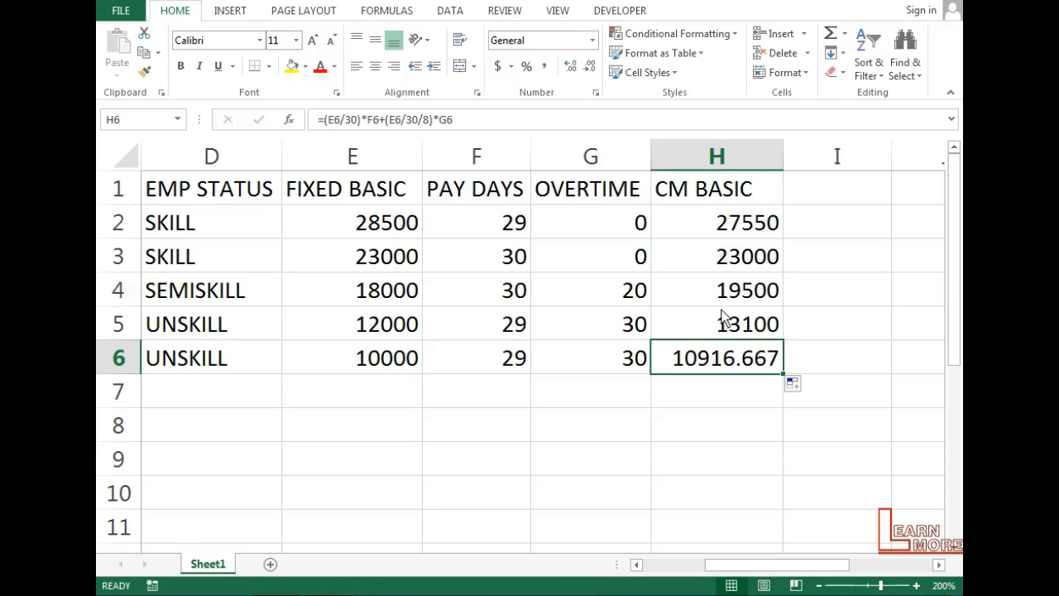
pyautogui.click(590, 66)
pyautogui.click(590, 66)
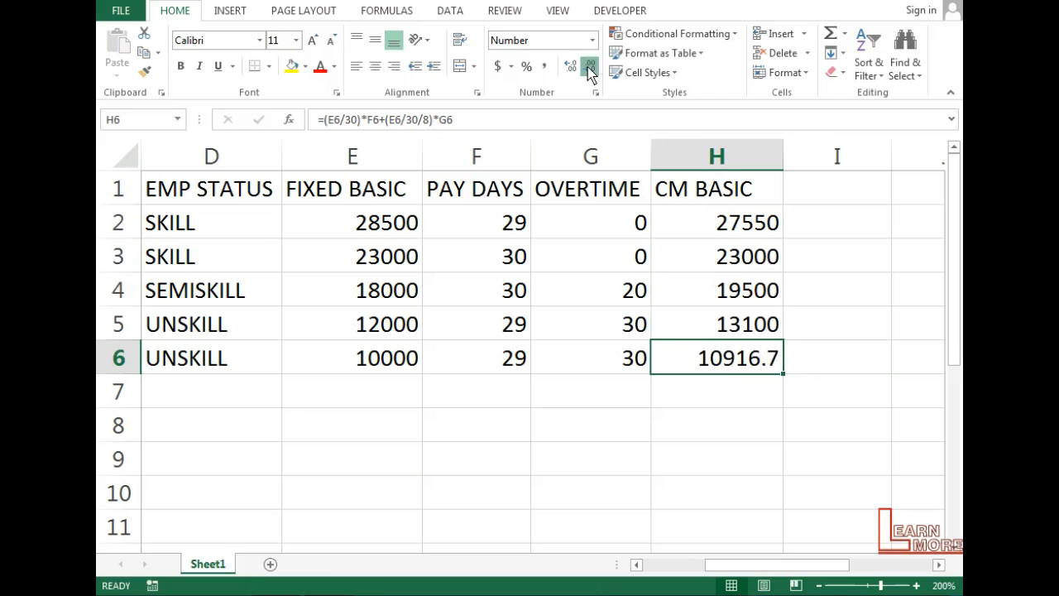
pyautogui.click(590, 66)
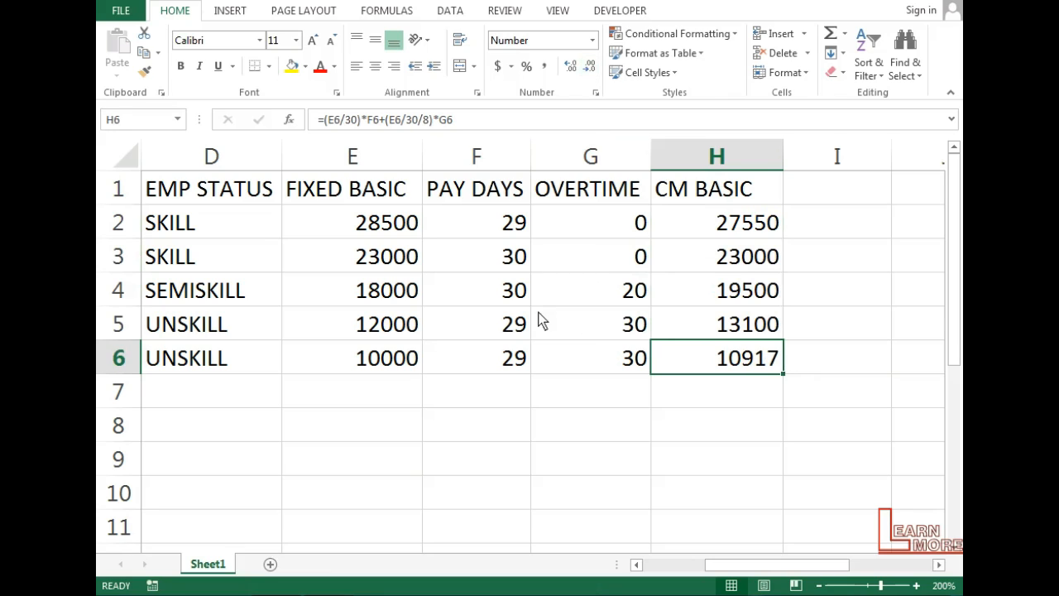
# Compare the SEMISKILL employee's fixed basic, pay days and overtime in row 4 with the CM BASIC result in H4
pyautogui.click(401, 294)
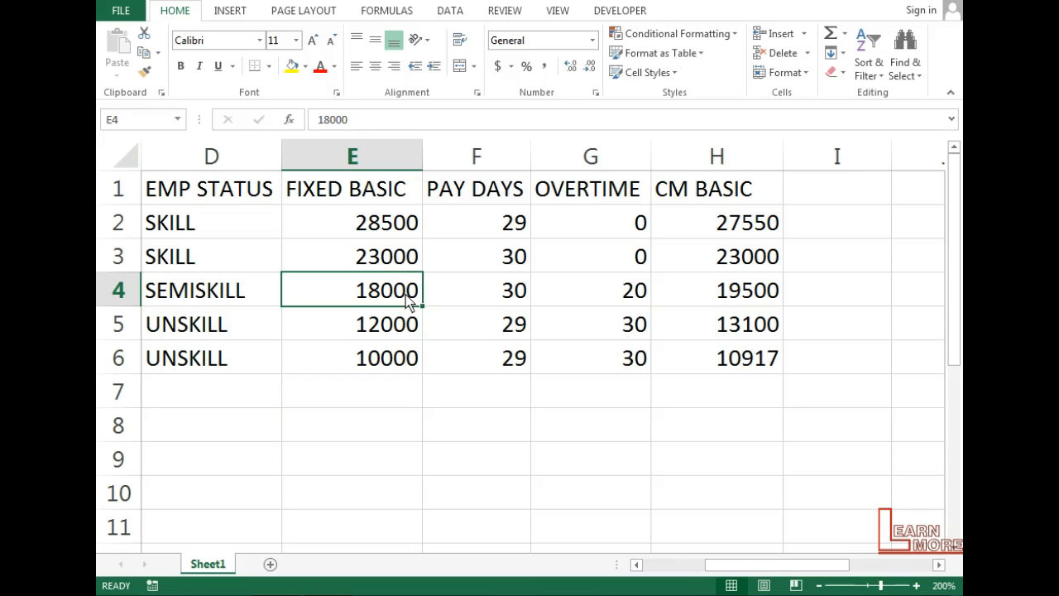
pyautogui.click(511, 300)
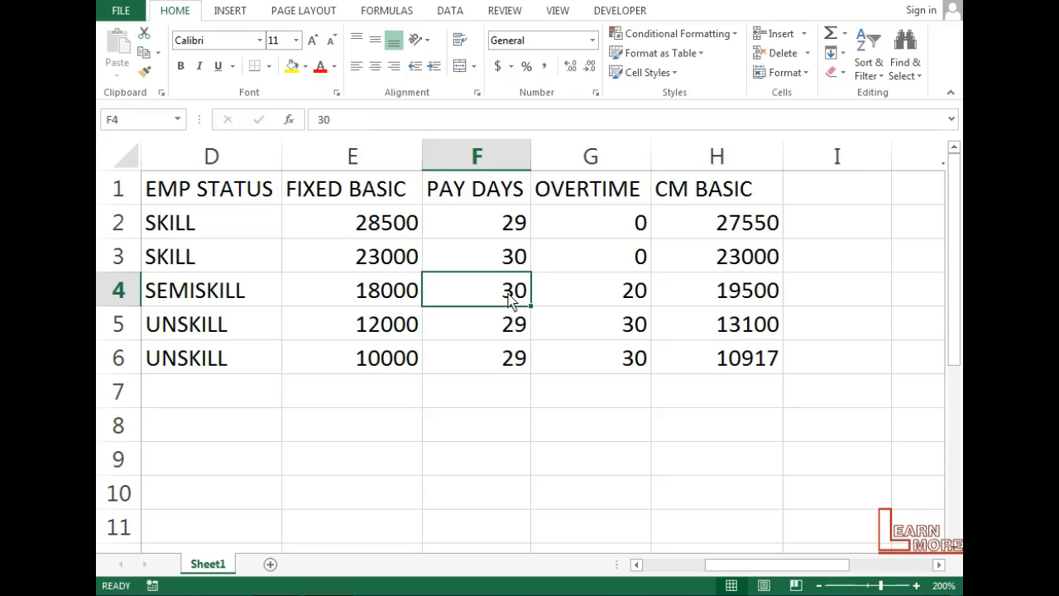
pyautogui.click(643, 299)
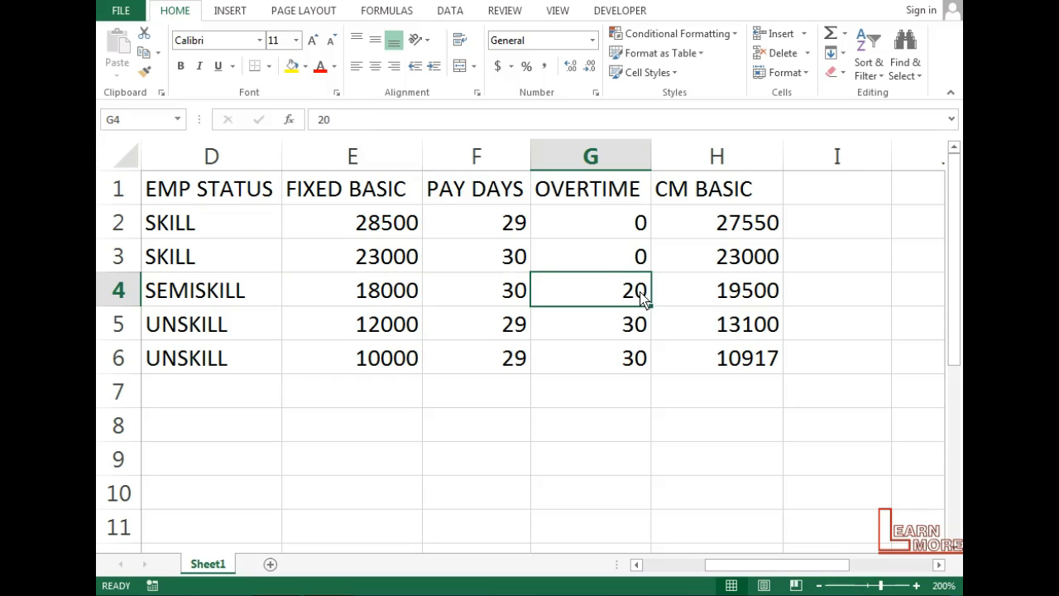
pyautogui.click(728, 299)
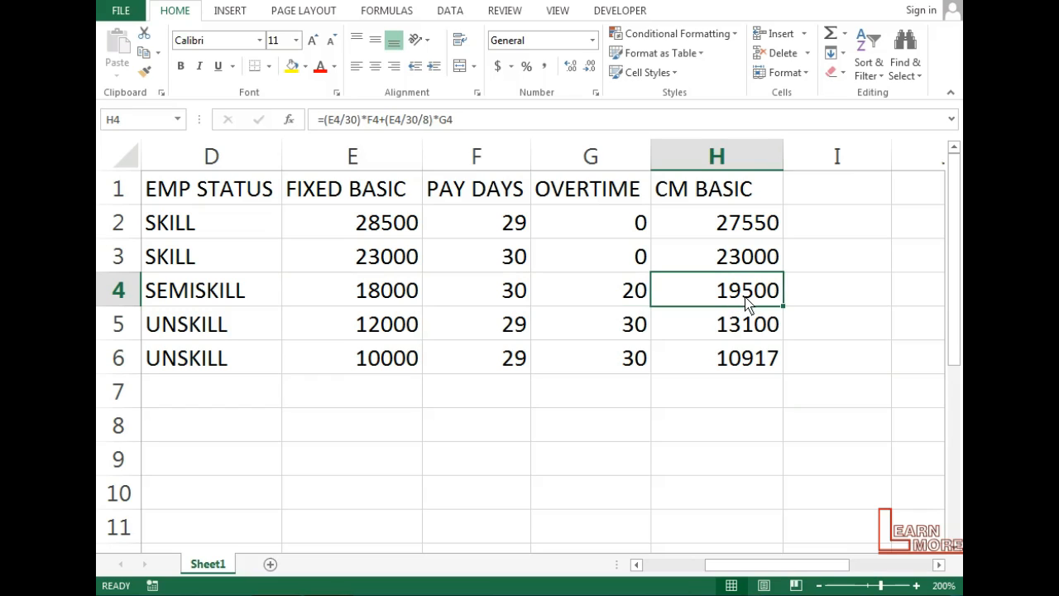